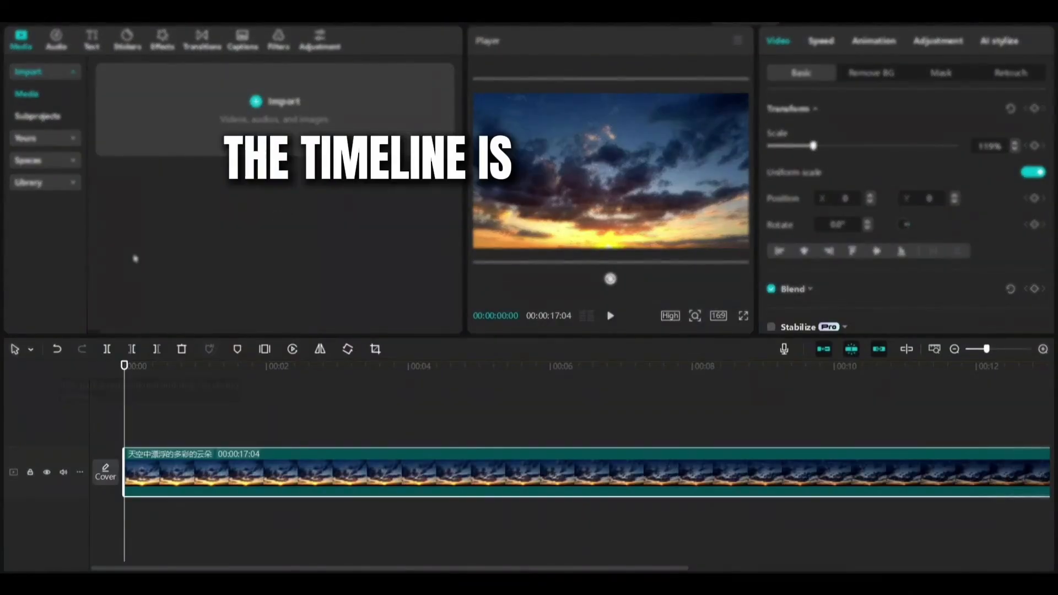
Rewind the playhead to the start and play back the timeline
{"action": "left_click", "coordinate": [137, 392]}
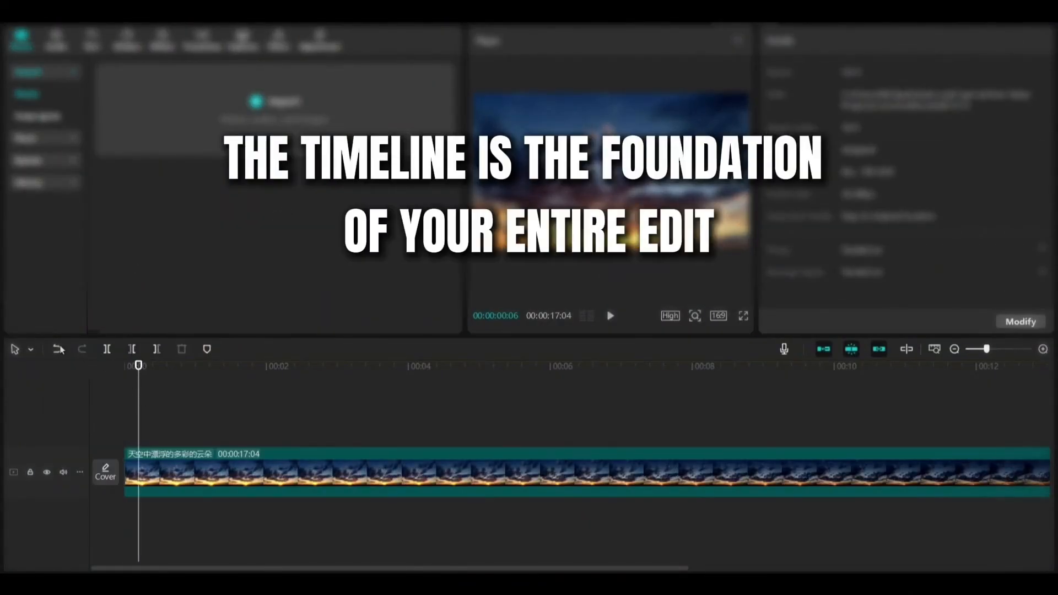
{"action": "left_click_drag", "start_coordinate": [140, 380], "coordinate": [123, 380]}
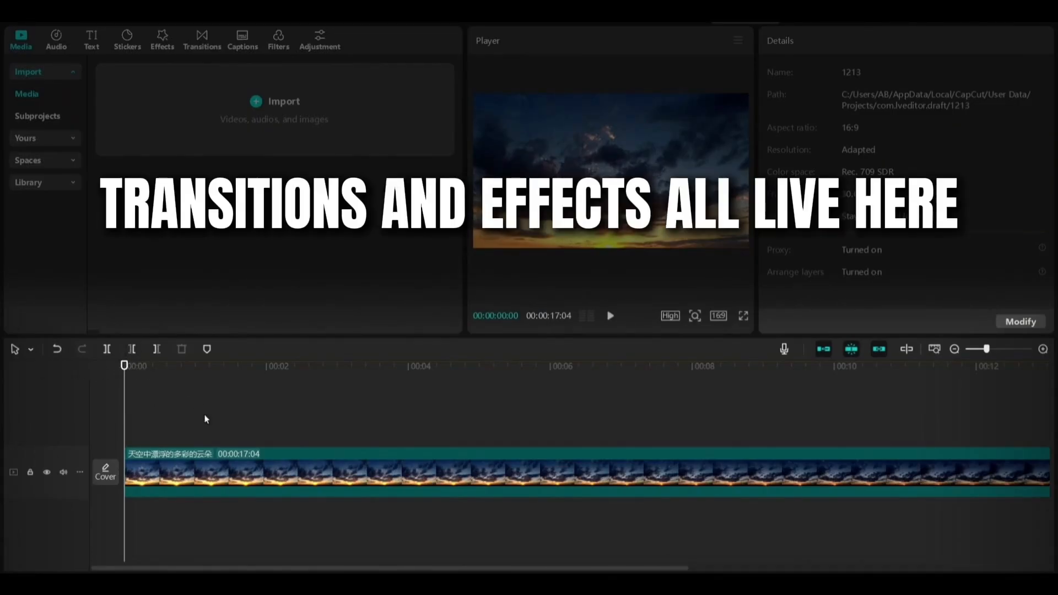
{"action": "key", "text": "space"}
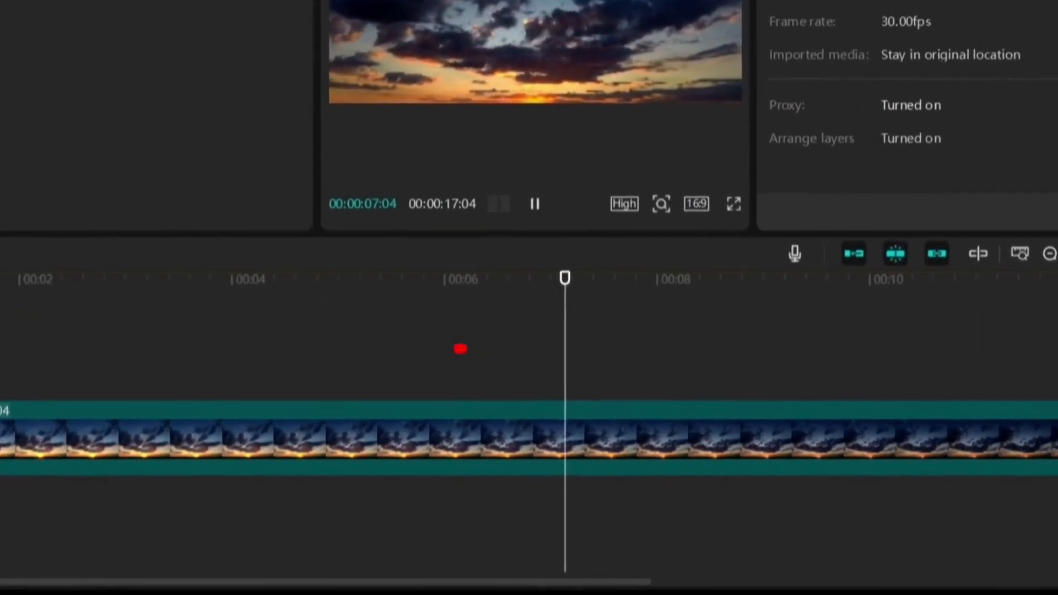
Select the sunset sky clip, zoom the timeline in, and return the playhead to the start
{"action": "left_click", "coordinate": [7, 439]}
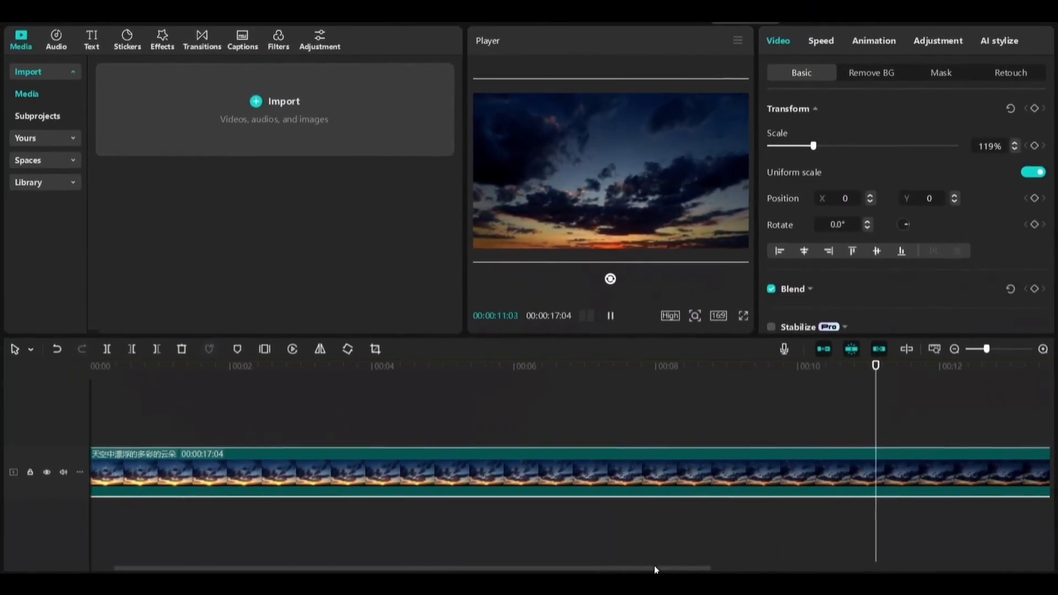
{"action": "left_click_drag", "start_coordinate": [654, 566], "coordinate": [1004, 573]}
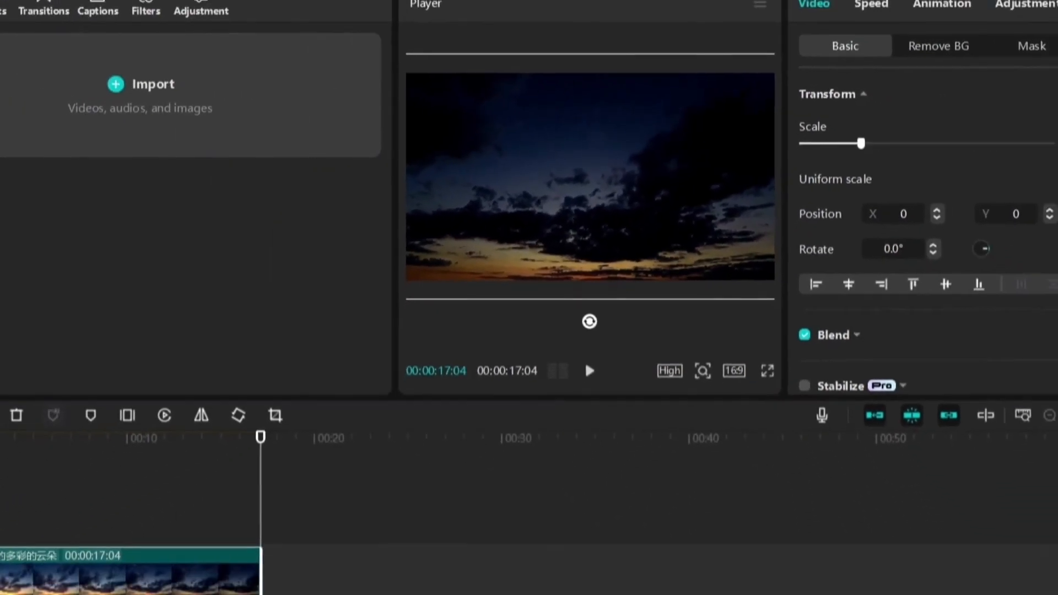
{"action": "mouse_move", "coordinate": [991, 365]}
{"action": "left_mouse_down"}
{"action": "mouse_move", "coordinate": [977, 352]}
{"action": "mouse_move", "coordinate": [994, 355]}
{"action": "left_mouse_up"}
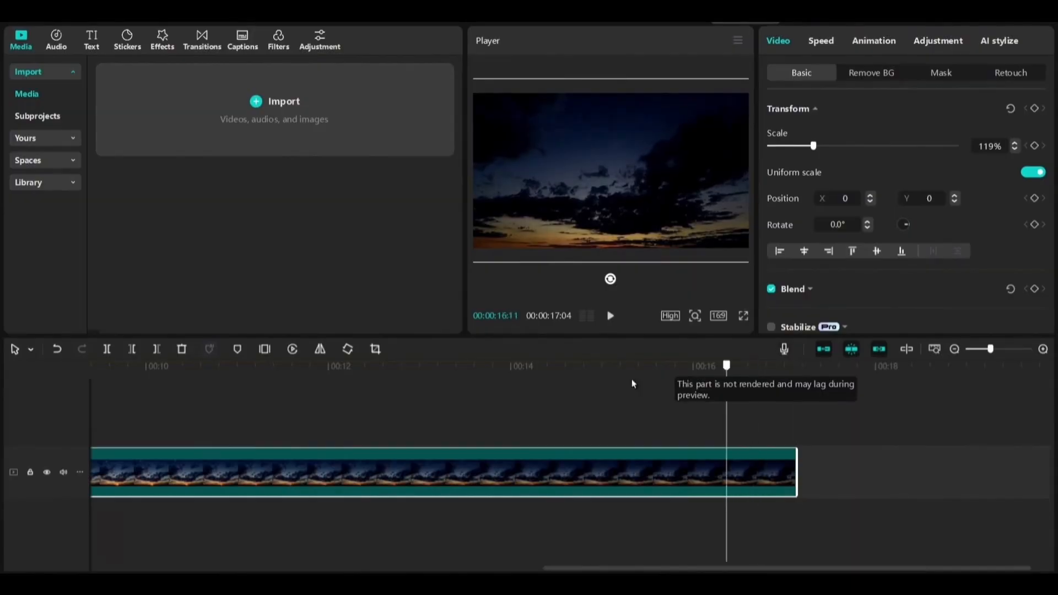
{"action": "key", "text": "Home"}
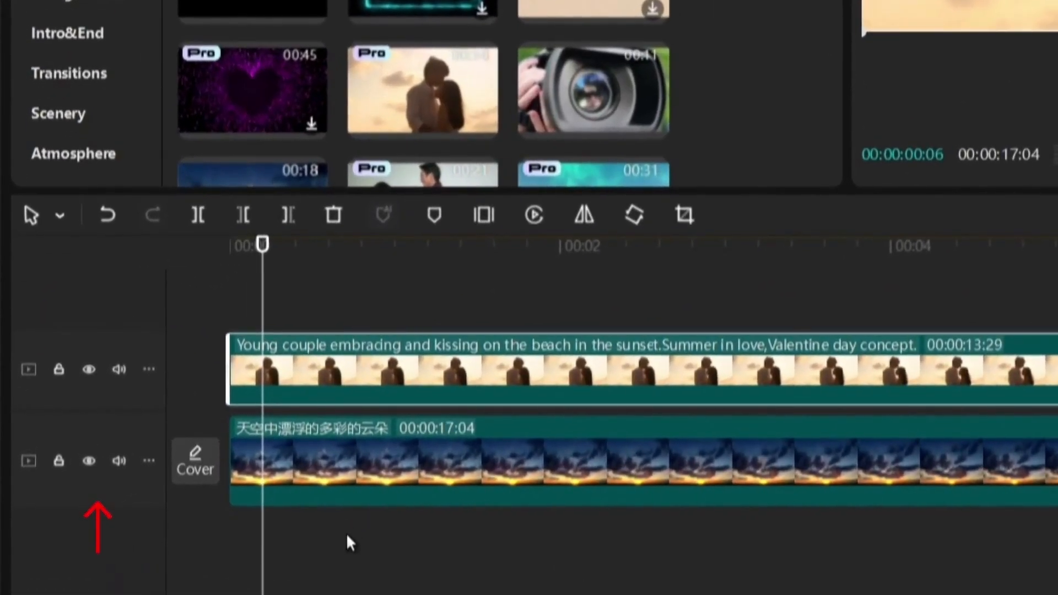
{"action": "left_click", "coordinate": [351, 542]}
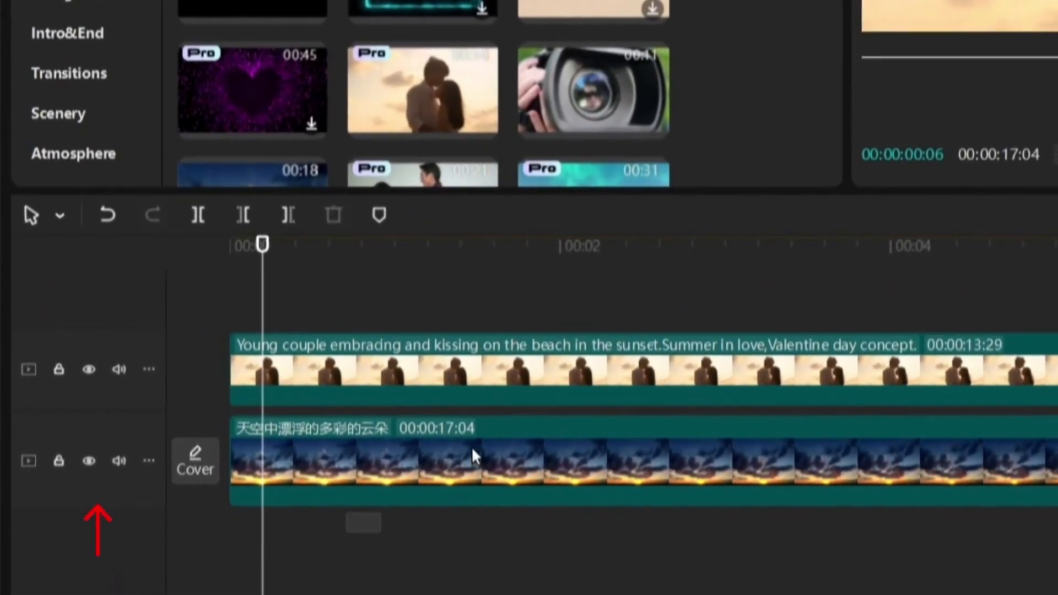
{"action": "left_click", "coordinate": [472, 449]}
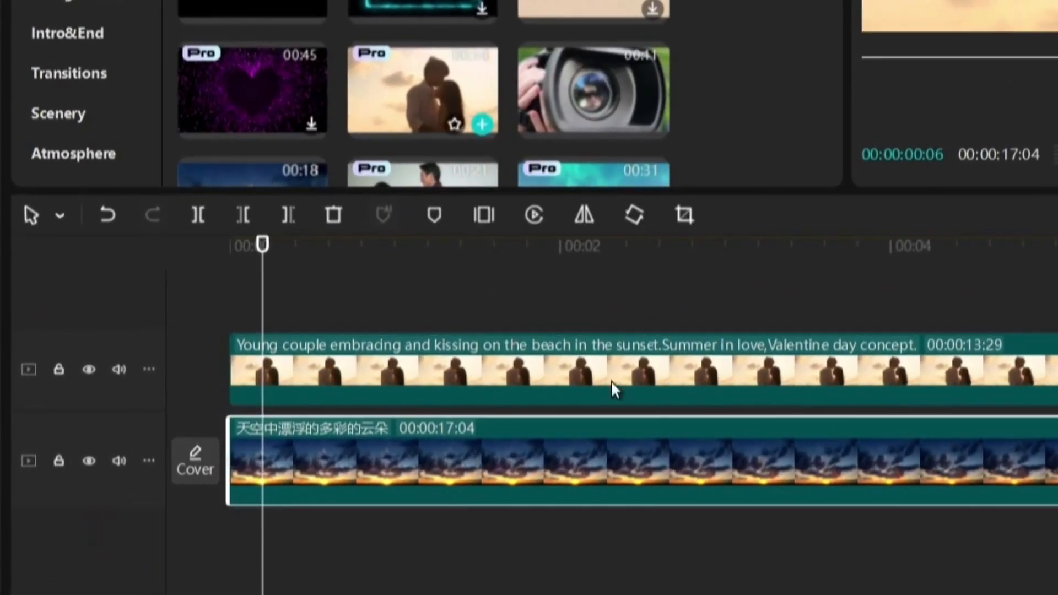
{"action": "left_click", "coordinate": [291, 329]}
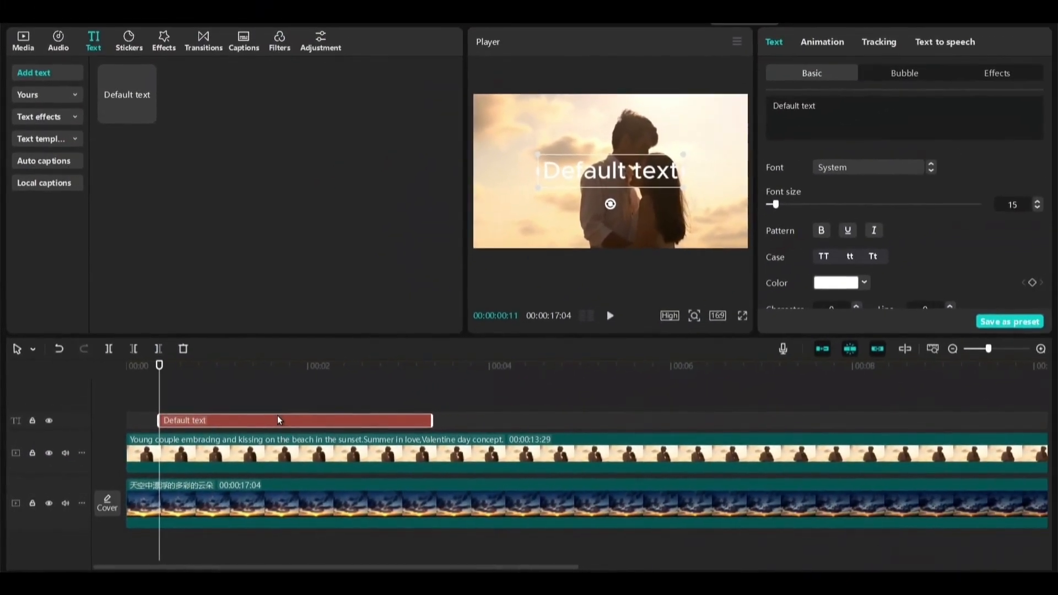
Delete the Default text clip, slide the beach couple clip later, and play it back
{"action": "right_click", "coordinate": [416, 374]}
{"action": "left_click", "coordinate": [300, 349]}
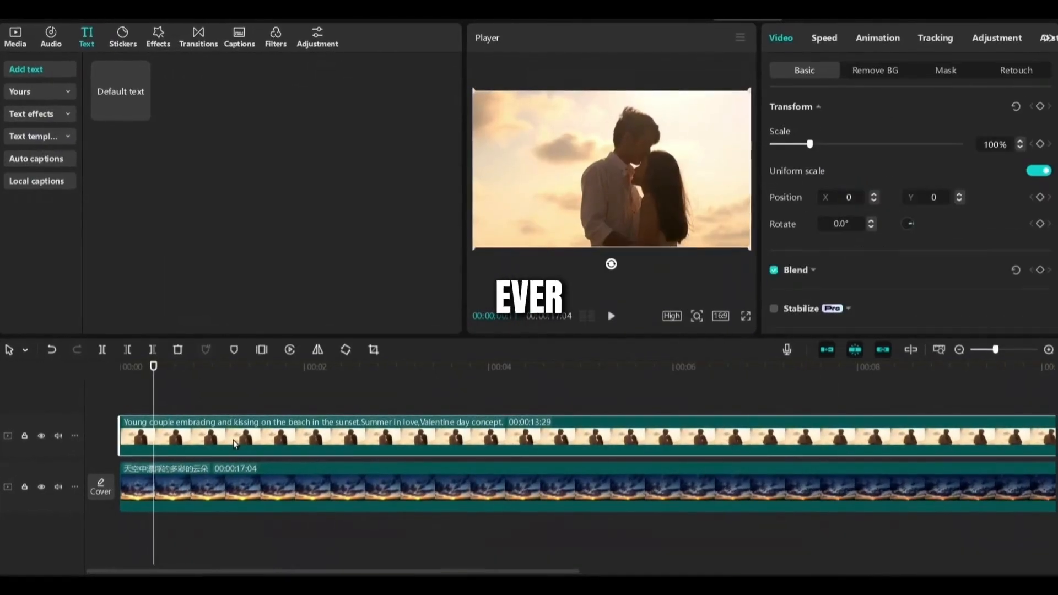
{"action": "left_click_drag", "start_coordinate": [233, 440], "coordinate": [317, 441]}
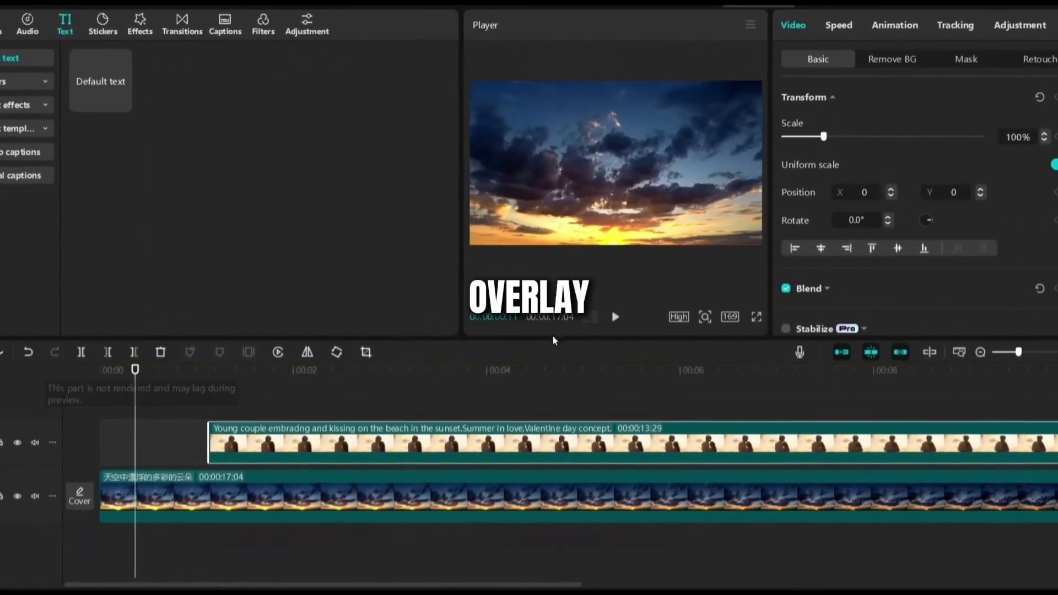
{"action": "left_click", "coordinate": [618, 319]}
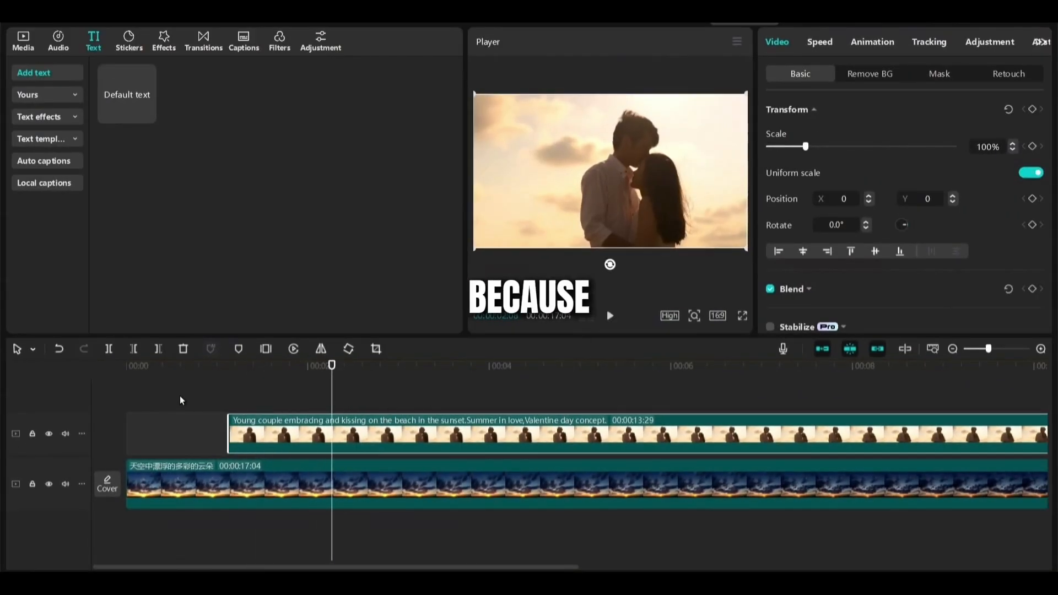
Hide the beach couple track and preview playback showing only the sunset sky
{"action": "left_click", "coordinate": [49, 434]}
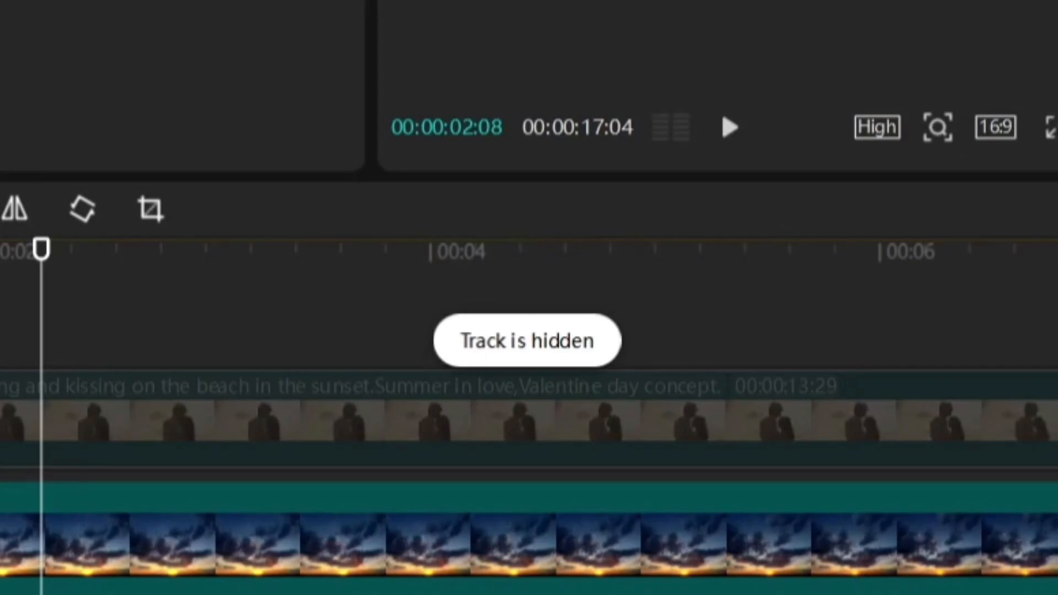
{"action": "left_click", "coordinate": [728, 140]}
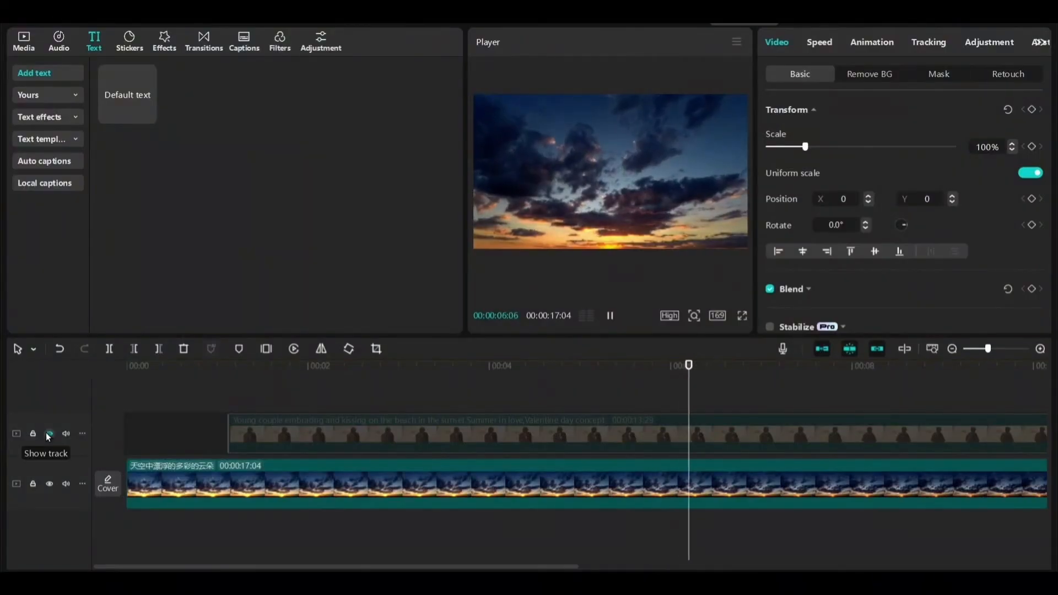
{"action": "left_click", "coordinate": [49, 435]}
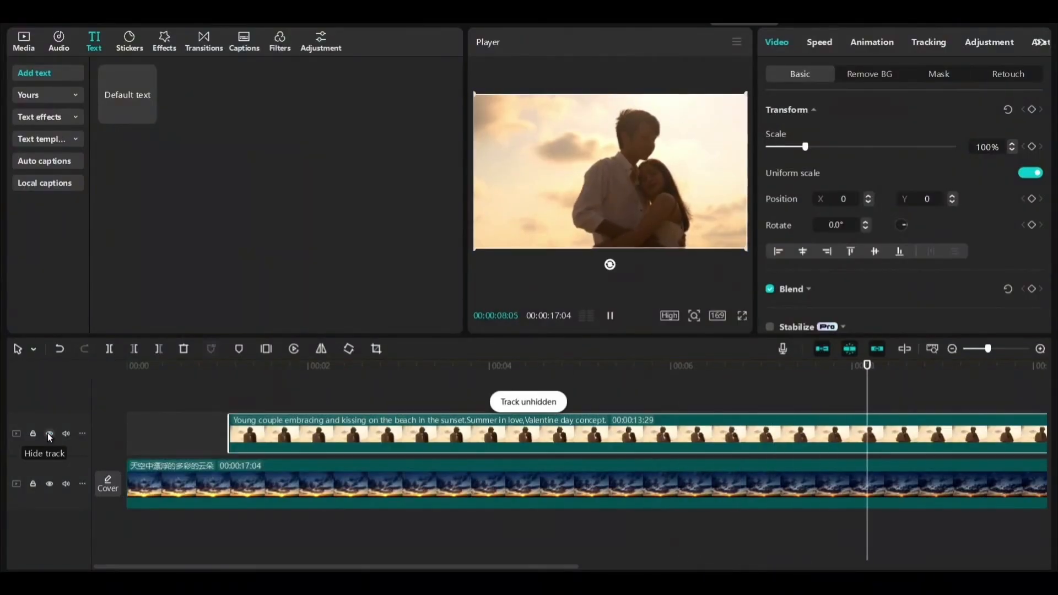
{"action": "left_click", "coordinate": [49, 435]}
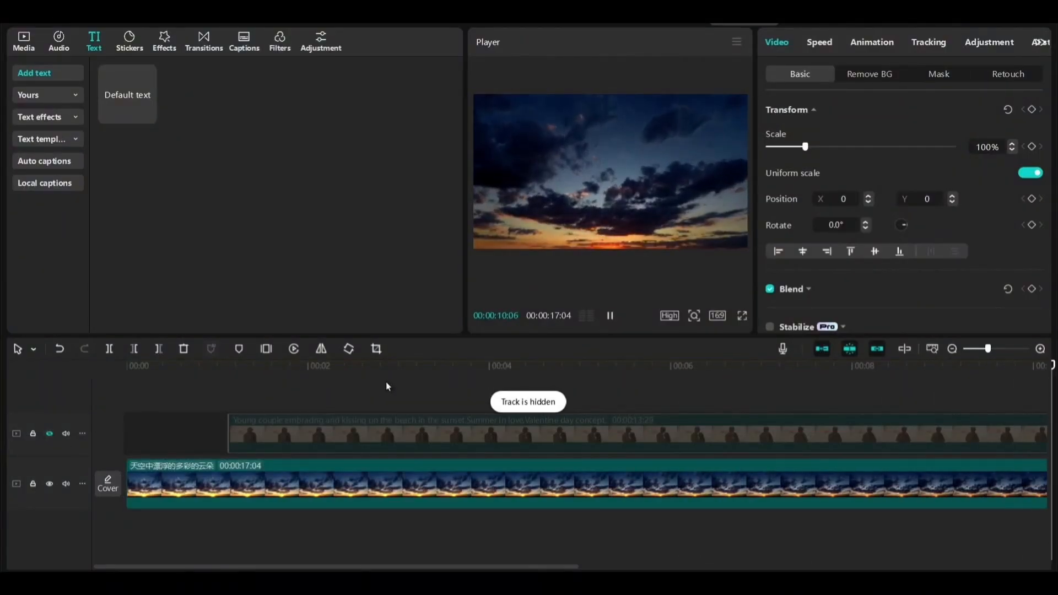
{"action": "left_click", "coordinate": [611, 324]}
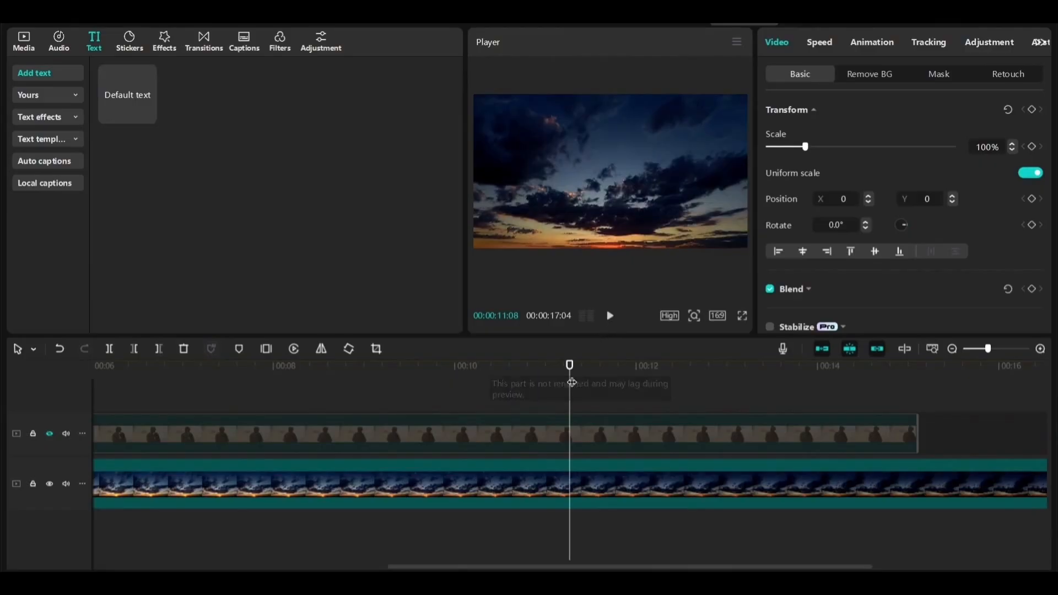
Deselect the couple clip and select the sunset sky clip on the lower track
{"action": "left_click", "coordinate": [544, 400]}
{"action": "left_click", "coordinate": [540, 429]}
{"action": "left_click", "coordinate": [466, 542]}
{"action": "left_click", "coordinate": [555, 483]}
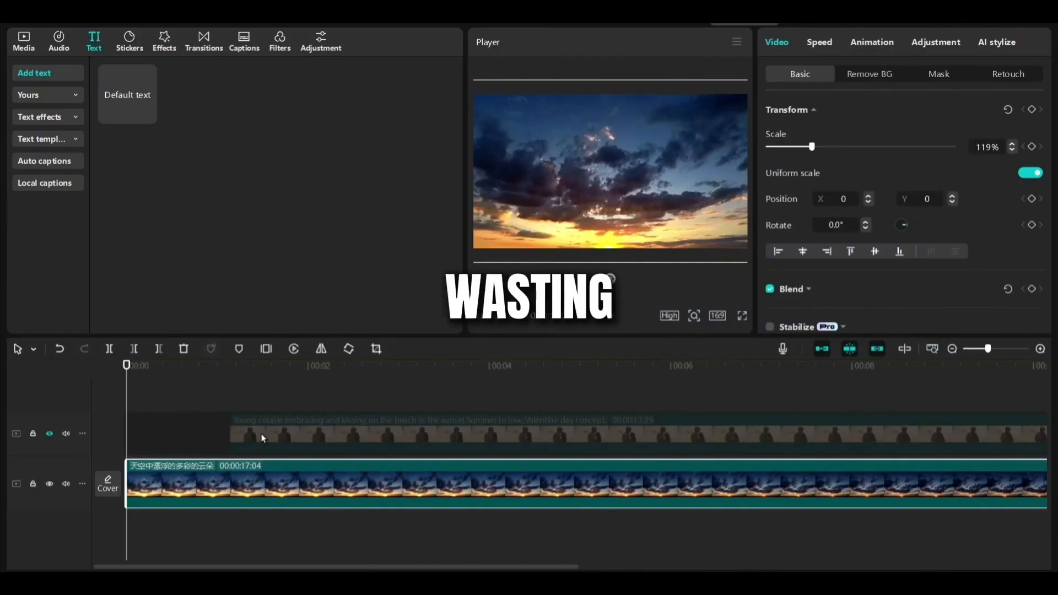
Delete the beach couple clip from the timeline
{"action": "right_click", "coordinate": [261, 436]}
{"action": "left_click", "coordinate": [181, 351]}
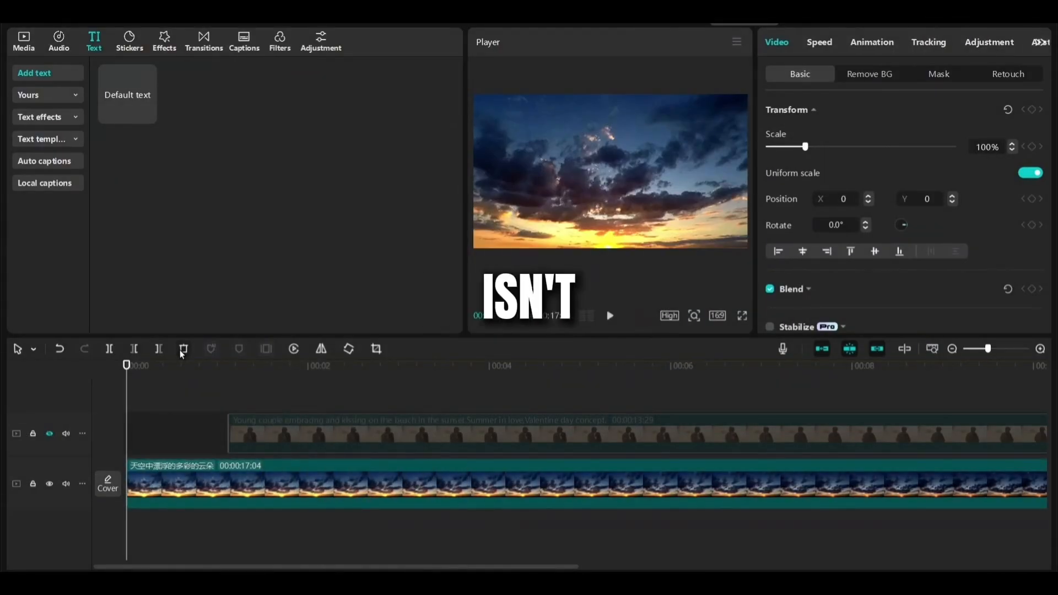
{"action": "left_click", "coordinate": [181, 349]}
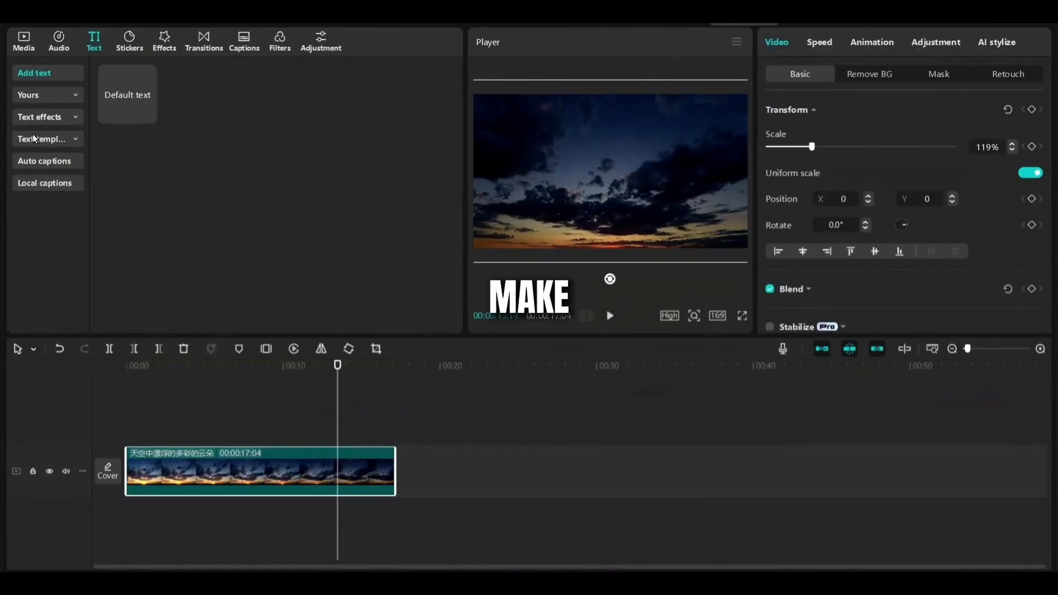
Append the book-and-coffee clip and then the camera focusing clip after the sky clip on the main track
{"action": "left_click", "coordinate": [21, 40]}
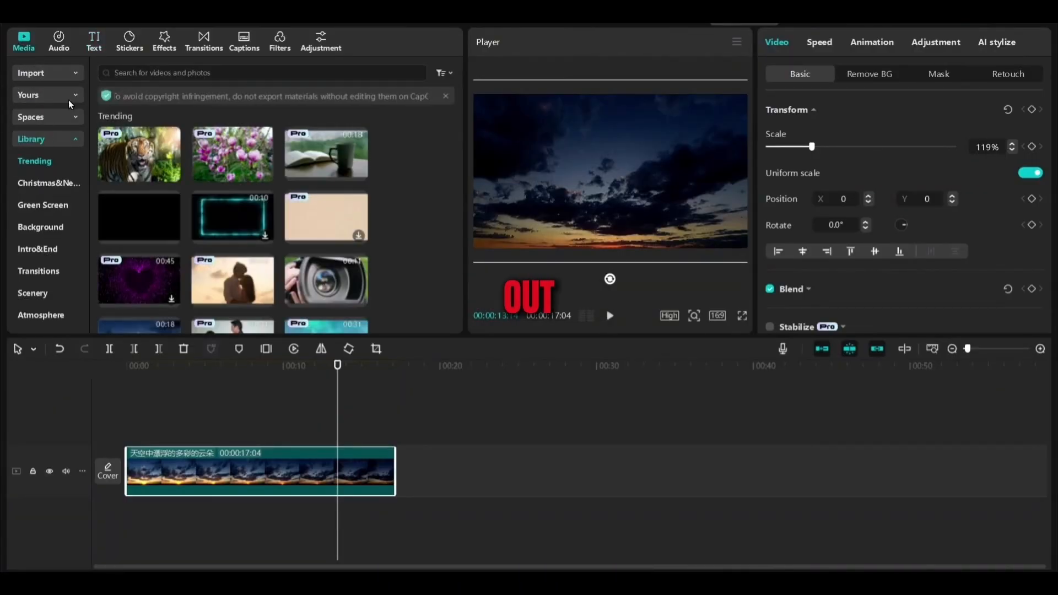
{"action": "left_click_drag", "start_coordinate": [301, 162], "coordinate": [409, 488]}
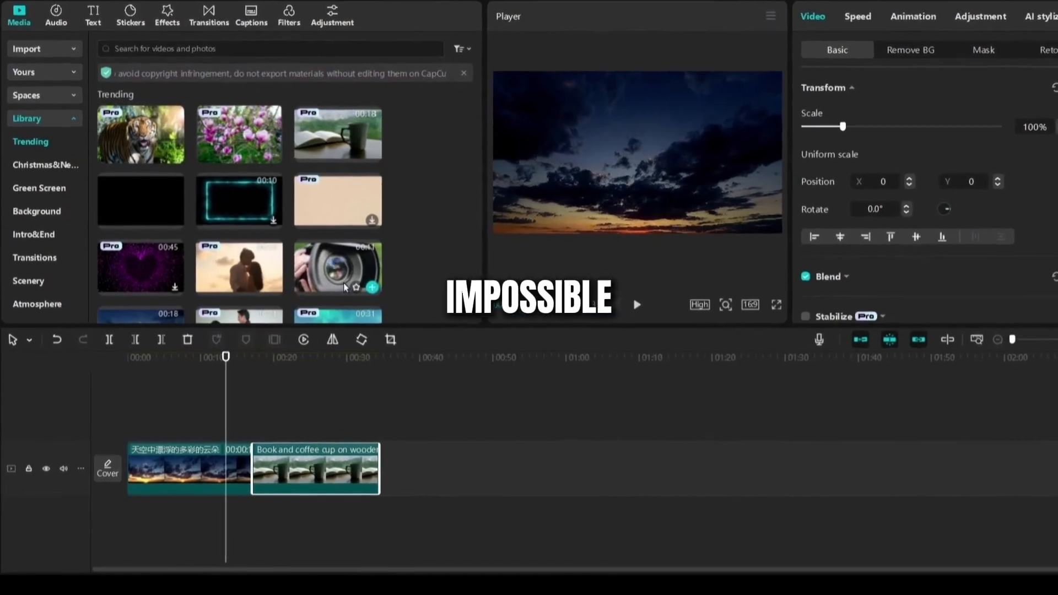
{"action": "left_click_drag", "start_coordinate": [292, 298], "coordinate": [397, 437]}
{"action": "left_click_drag", "start_coordinate": [525, 405], "coordinate": [511, 412]}
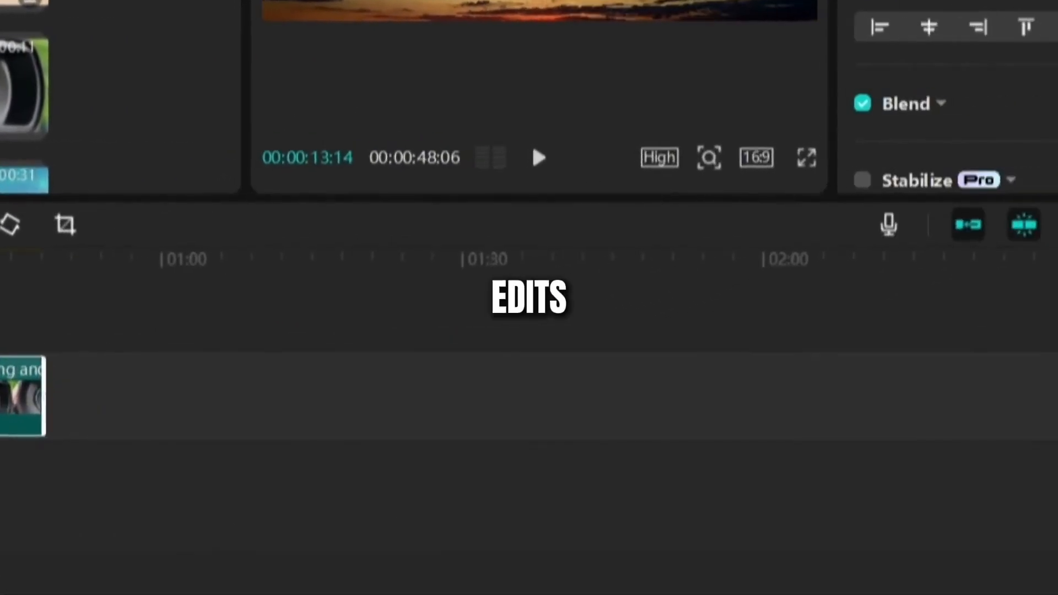
{"action": "left_click_drag", "start_coordinate": [21, 395], "coordinate": [5, 491]}
Play and scrub through the new clip sequence to preview it
{"action": "key", "text": "space"}
{"action": "left_click", "coordinate": [218, 376]}
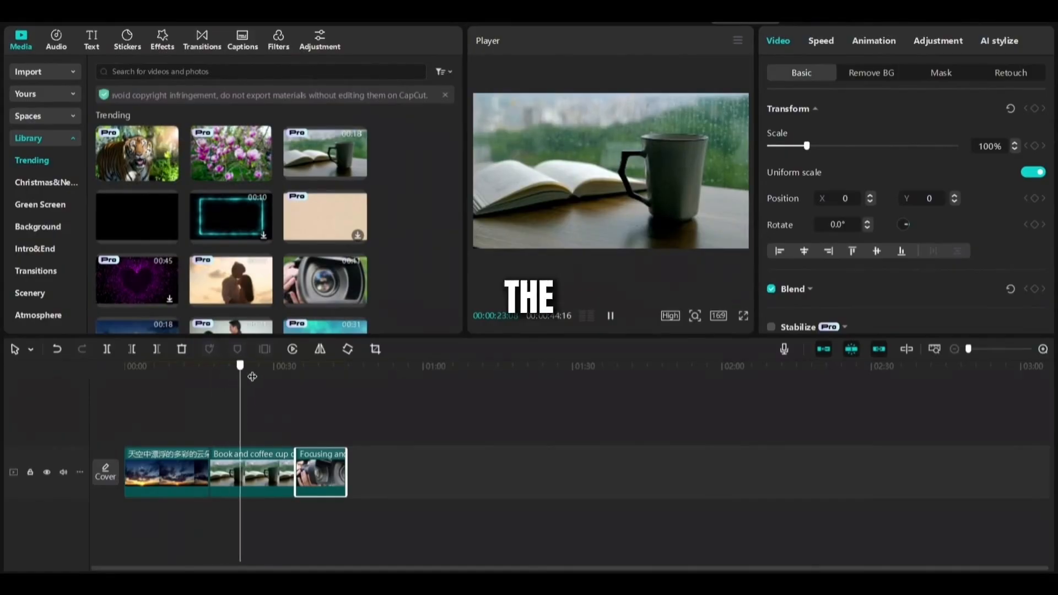
{"action": "mouse_move", "coordinate": [252, 377]}
{"action": "left_mouse_down"}
{"action": "mouse_move", "coordinate": [328, 373]}
{"action": "mouse_move", "coordinate": [148, 379]}
{"action": "mouse_move", "coordinate": [249, 391]}
{"action": "left_mouse_up"}
{"action": "scroll", "coordinate": [199, 405], "scroll_direction": "up", "scroll_amount": 2}
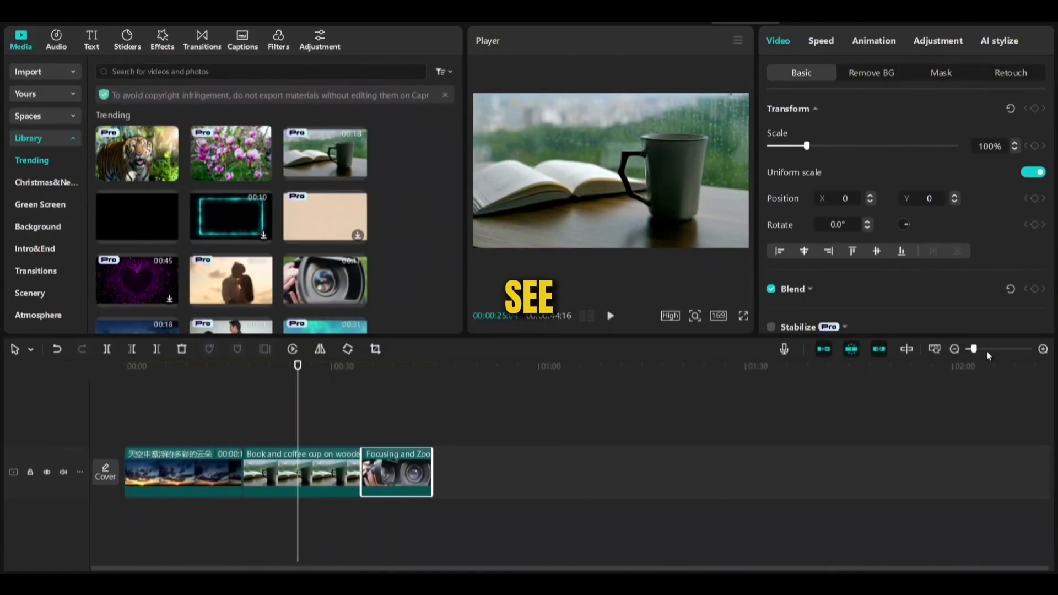
{"action": "left_click_drag", "start_coordinate": [974, 350], "coordinate": [982, 350]}
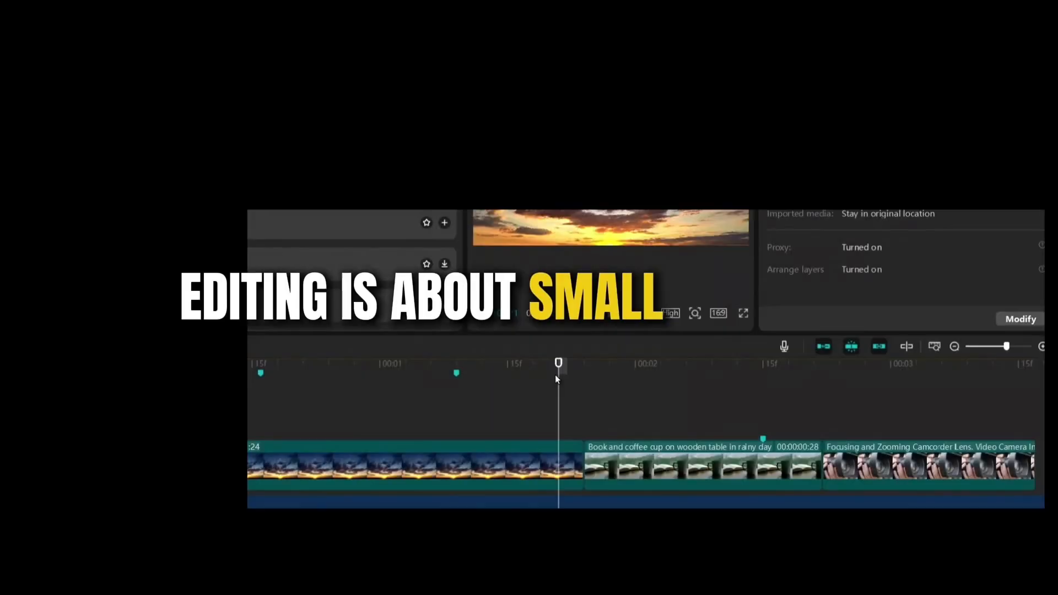
{"action": "left_click", "coordinate": [553, 468]}
{"action": "key", "text": "space"}
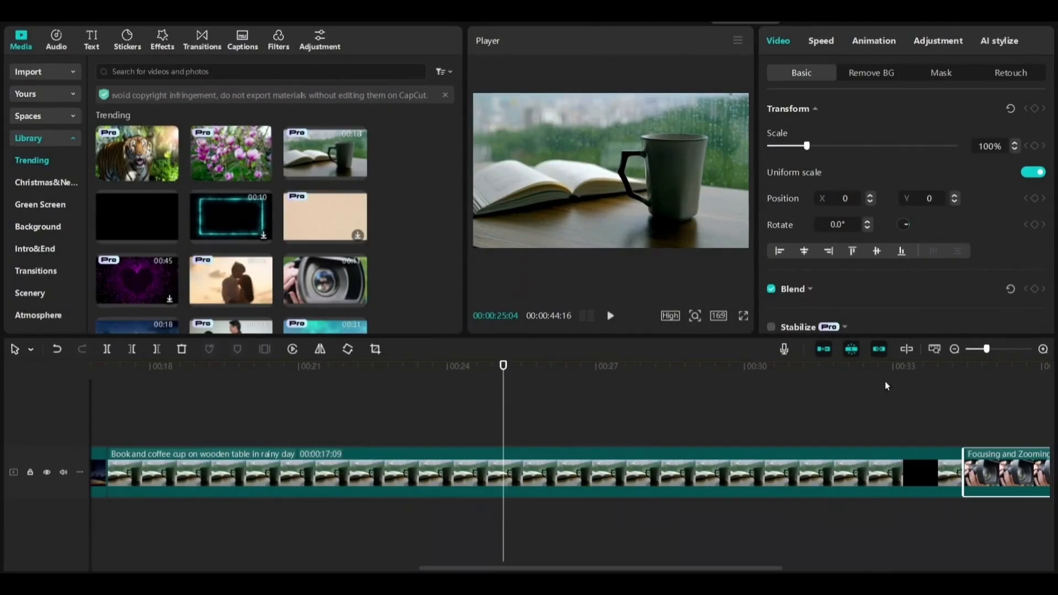
{"action": "key", "text": "space"}
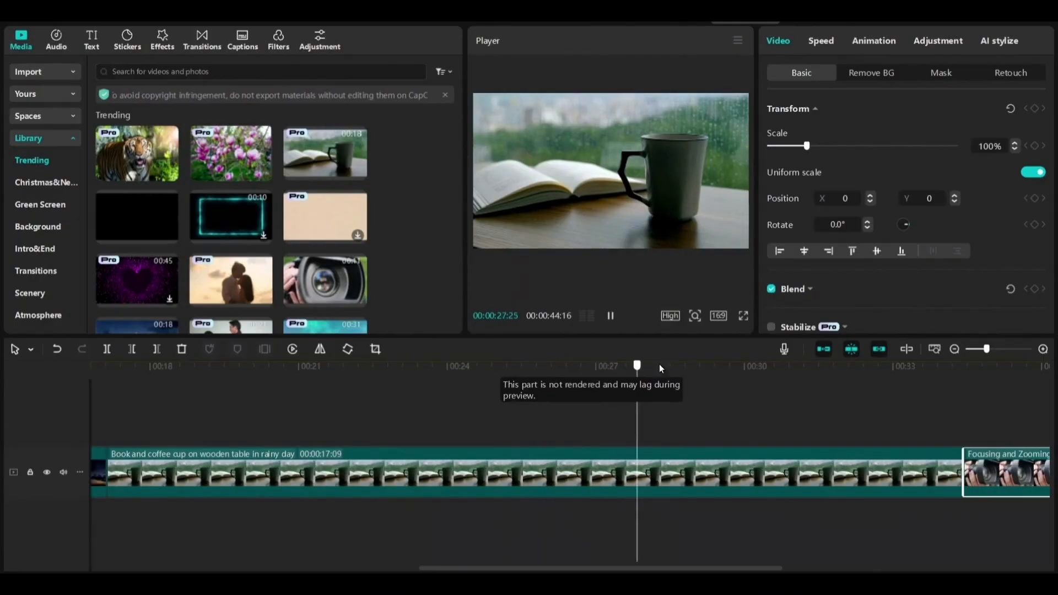
{"action": "left_click_drag", "start_coordinate": [986, 377], "coordinate": [1, 430]}
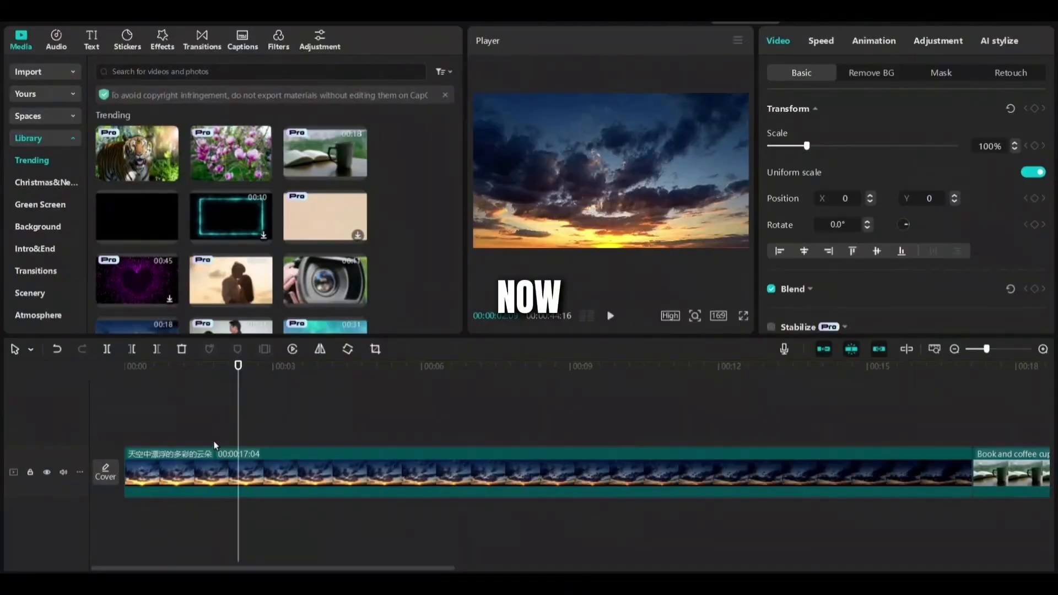
Trim the sky clip to 00:02:09 and cut the book and camcorder clips with Delete Right (W)
{"action": "scroll", "coordinate": [440, 429], "scroll_direction": "up", "scroll_amount": 3}
{"action": "scroll", "coordinate": [984, 401], "scroll_direction": "up", "scroll_amount": 2}
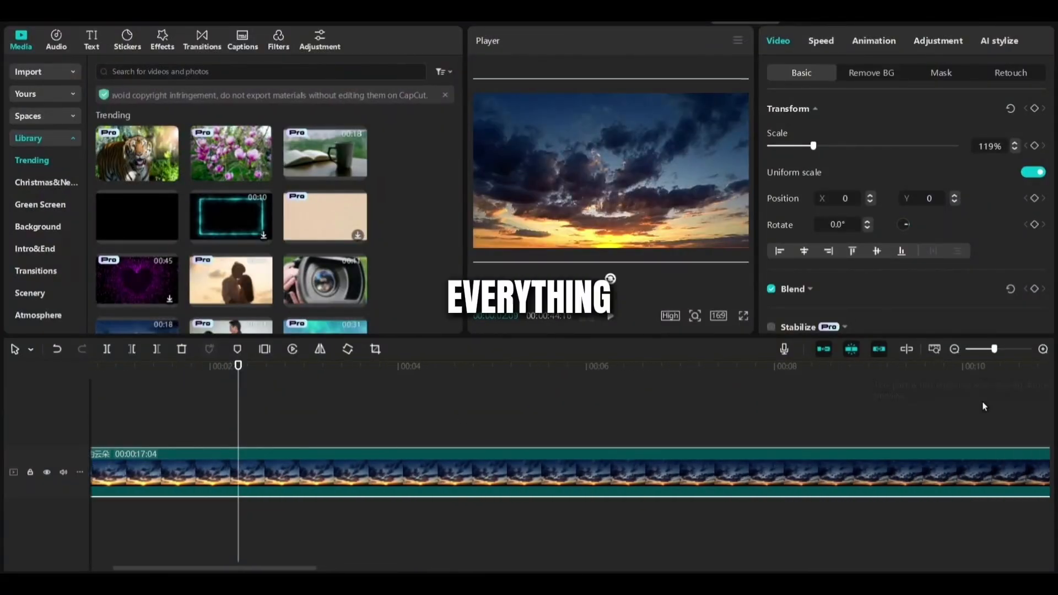
{"action": "left_click", "coordinate": [160, 356]}
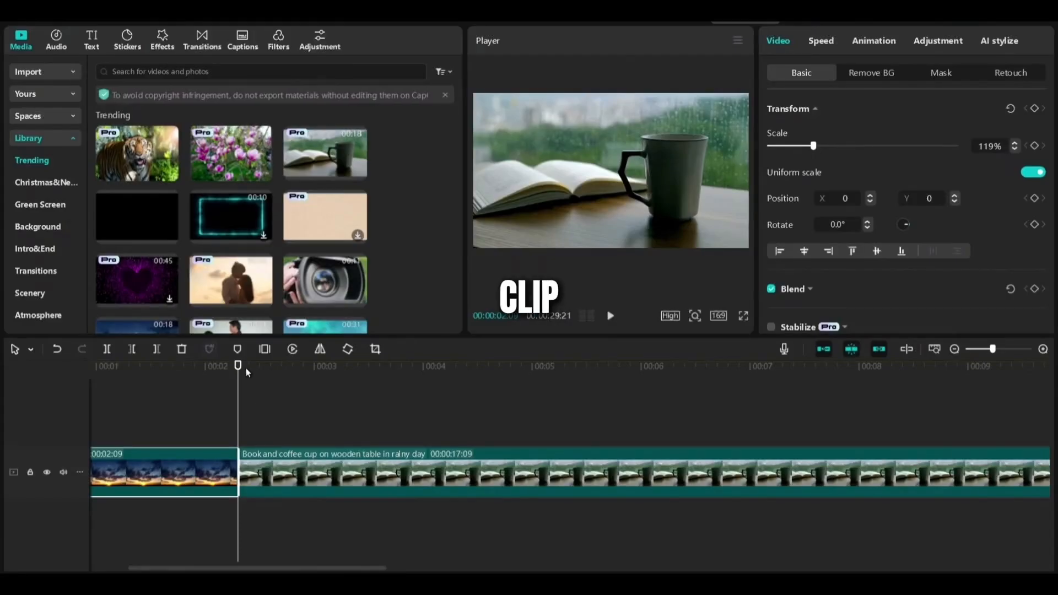
{"action": "key", "text": "w"}
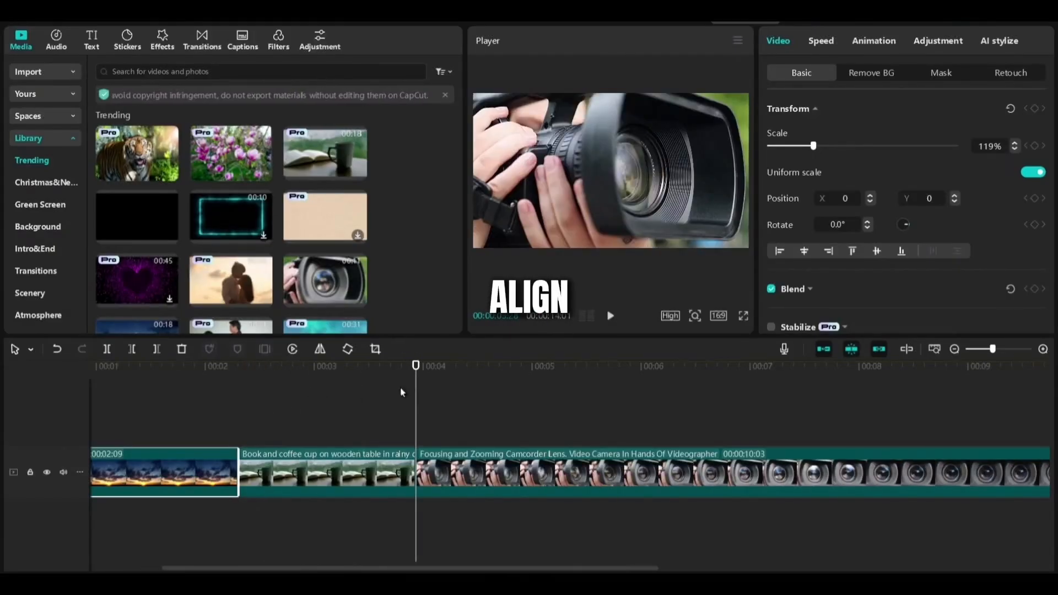
{"action": "left_click_drag", "start_coordinate": [416, 380], "coordinate": [600, 380]}
{"action": "key", "text": "w"}
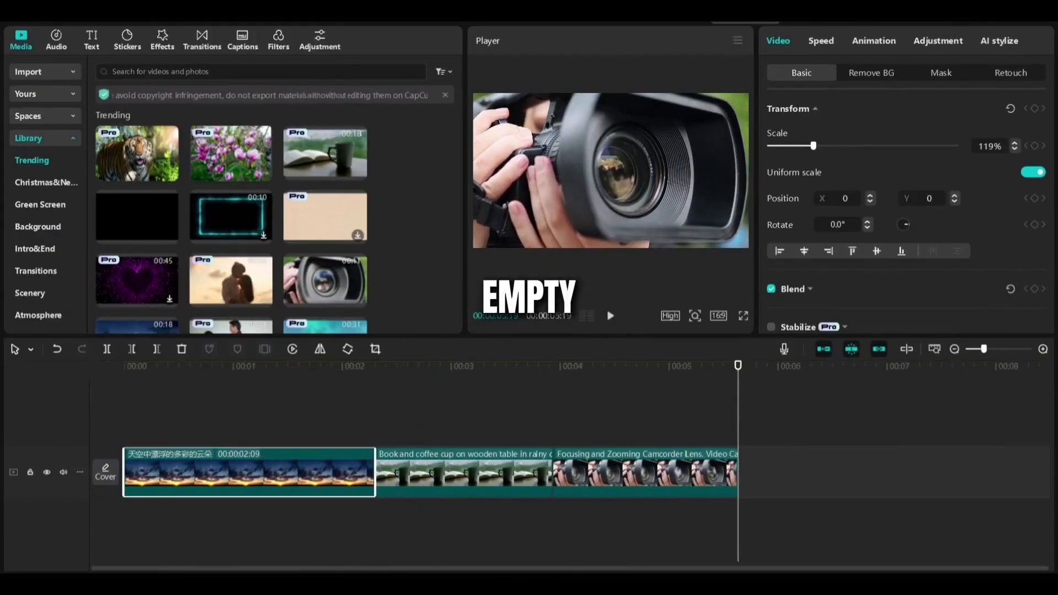
Move the playhead back to about 1.5 seconds and zoom the timeline in to frames
{"action": "left_click", "coordinate": [496, 508]}
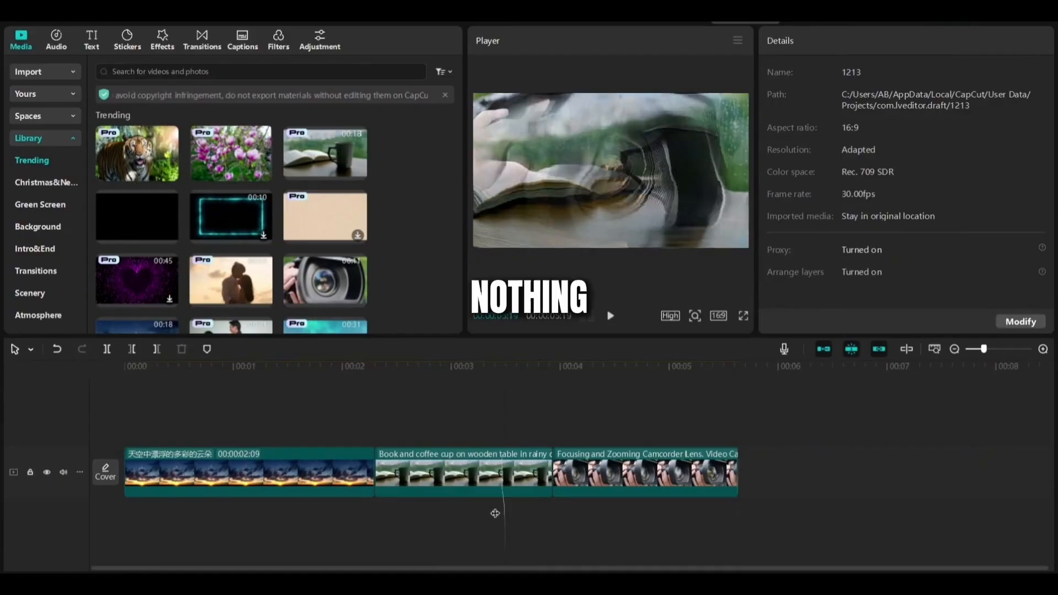
{"action": "left_click", "coordinate": [291, 524]}
{"action": "left_click_drag", "start_coordinate": [1007, 354], "coordinate": [1023, 352]}
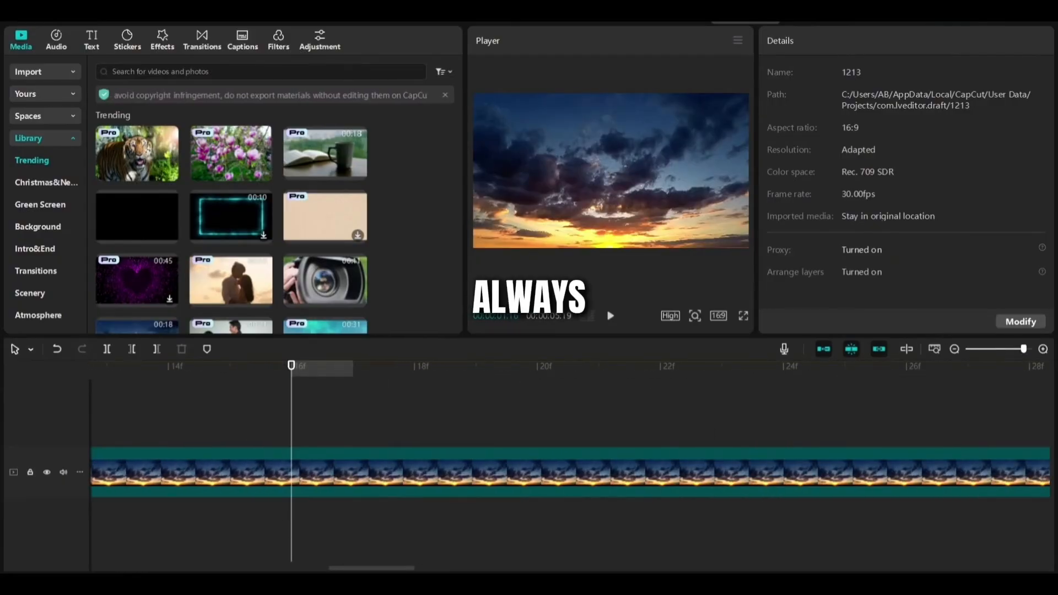
{"action": "scroll", "coordinate": [389, 409], "scroll_direction": "down", "scroll_amount": 3}
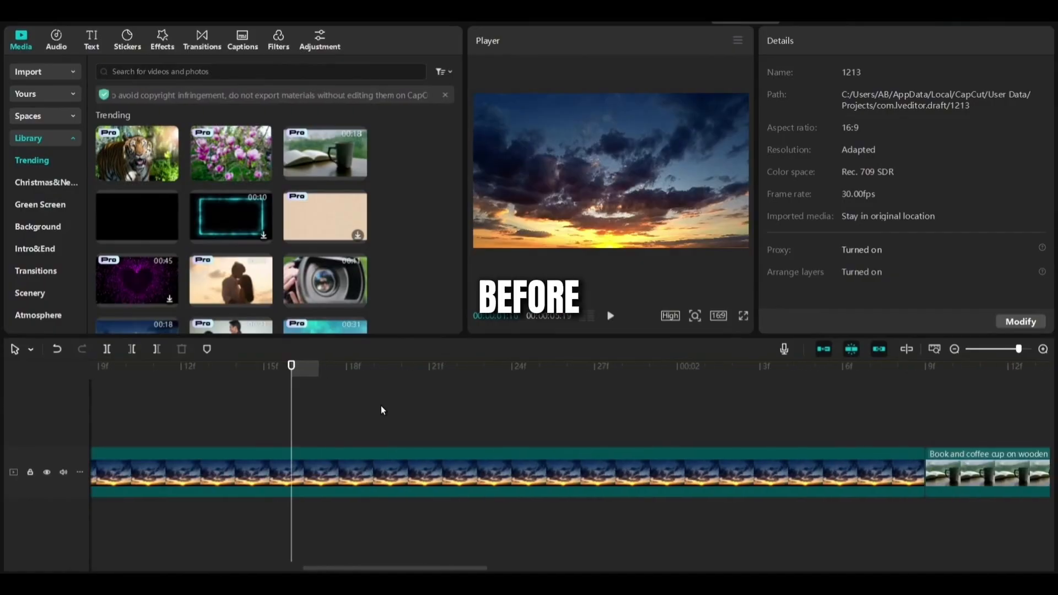
{"action": "scroll", "coordinate": [381, 411], "scroll_direction": "down", "scroll_amount": 2}
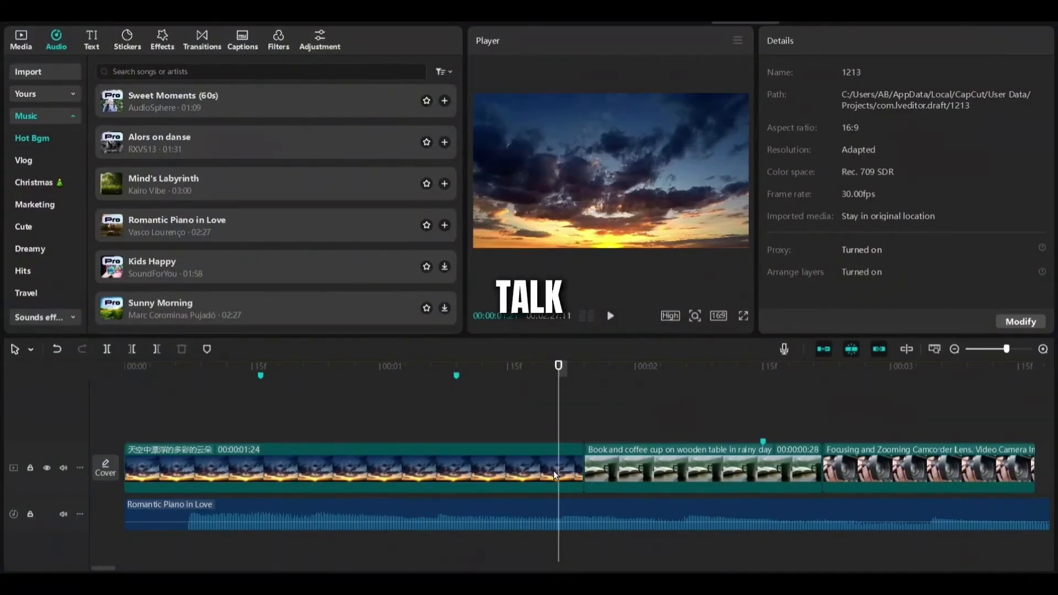
Play the timeline, then place the Halo Blur effect onto the timeline
{"action": "left_click", "coordinate": [553, 471]}
{"action": "key", "text": "space"}
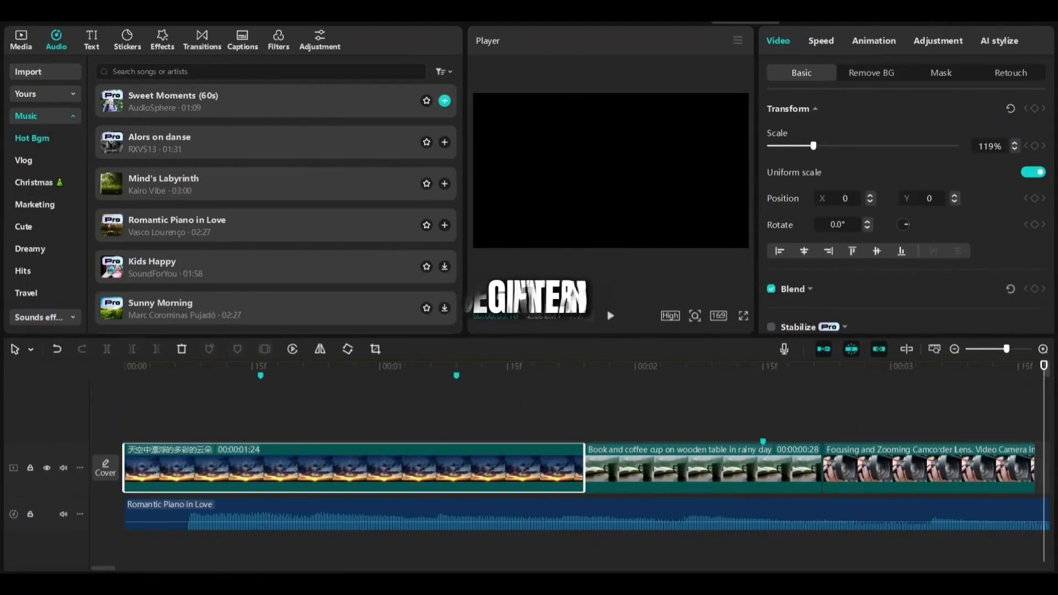
{"action": "left_click", "coordinate": [155, 49]}
{"action": "left_click_drag", "start_coordinate": [108, 128], "coordinate": [177, 358]}
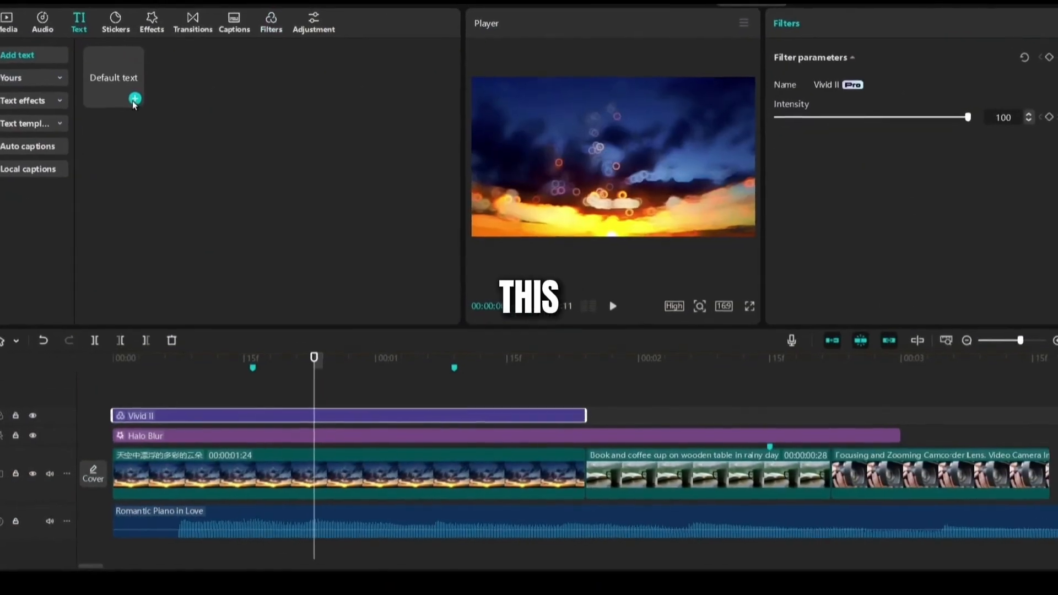
Add a Default text clip starting at 00:00 and change its wording to 'pls sub'
{"action": "left_click_drag", "start_coordinate": [134, 99], "coordinate": [455, 359]}
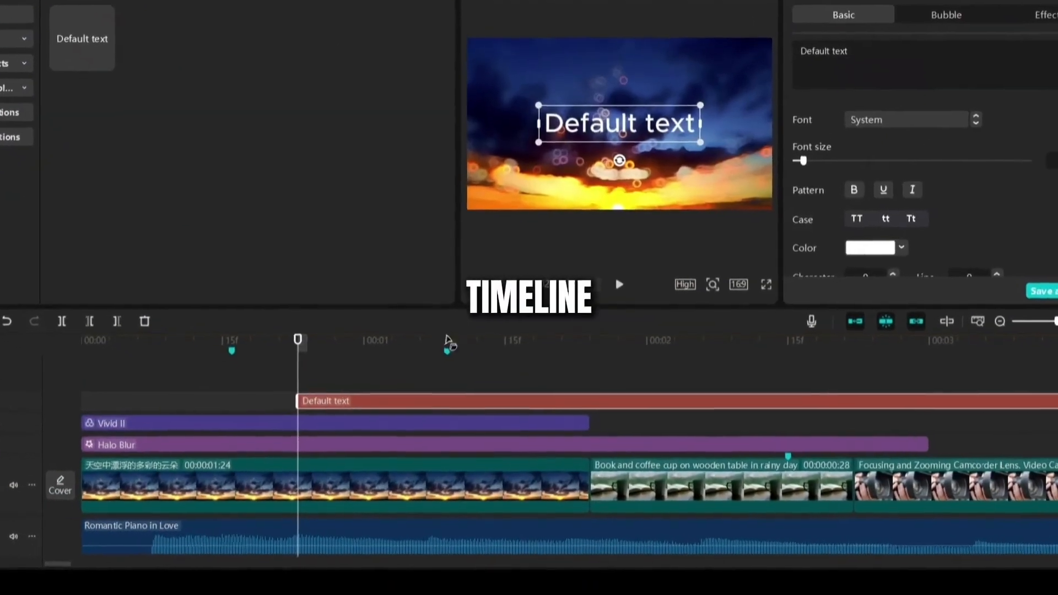
{"action": "left_click_drag", "start_coordinate": [376, 405], "coordinate": [158, 407]}
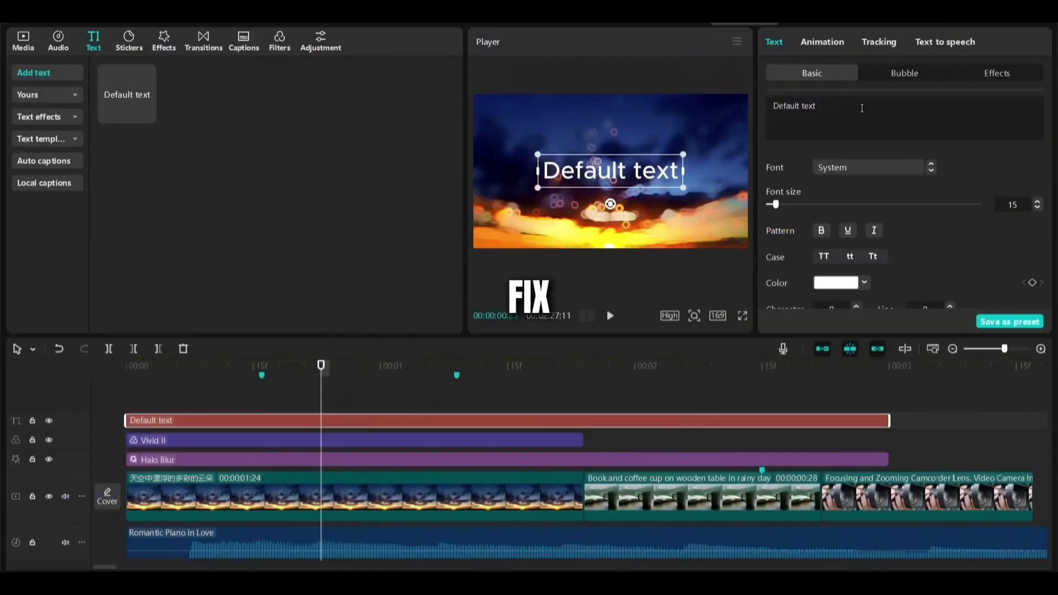
{"action": "left_click", "coordinate": [862, 108]}
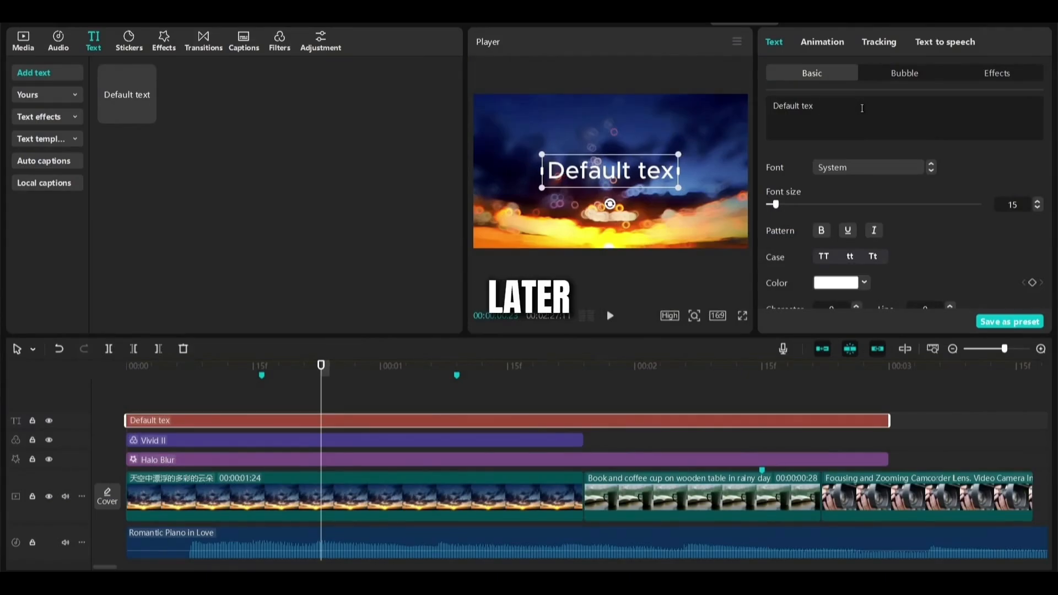
{"action": "key", "text": "BackSpace"}
{"action": "key", "text": "BackSpace"}
{"action": "type", "text": "pls sub"}
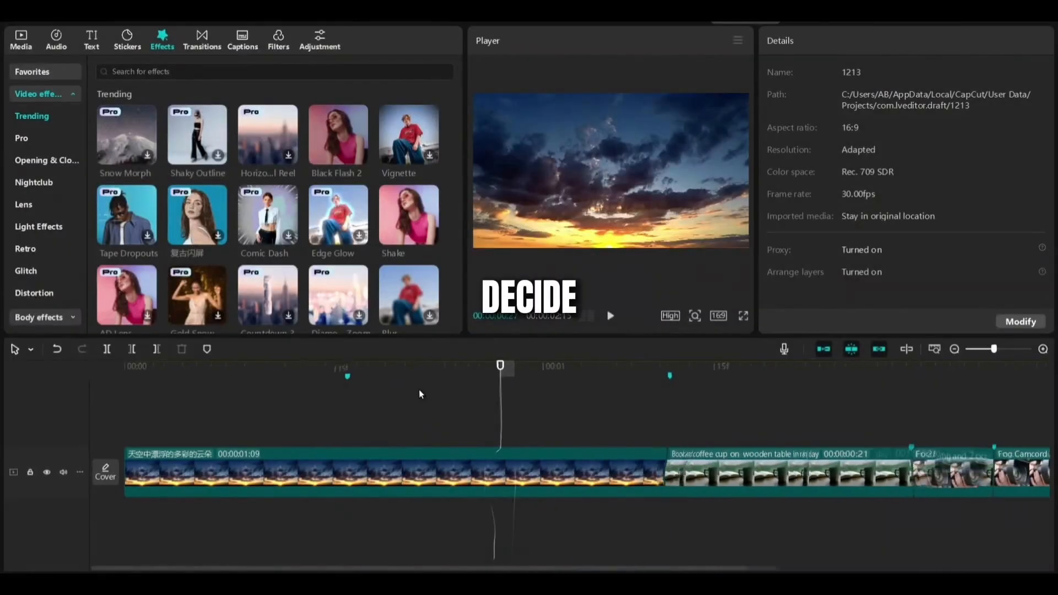
Scrub through the opening clips to preview them, then bring the playhead back to the start
{"action": "scroll", "coordinate": [418, 389], "scroll_direction": "down", "scroll_amount": 4}
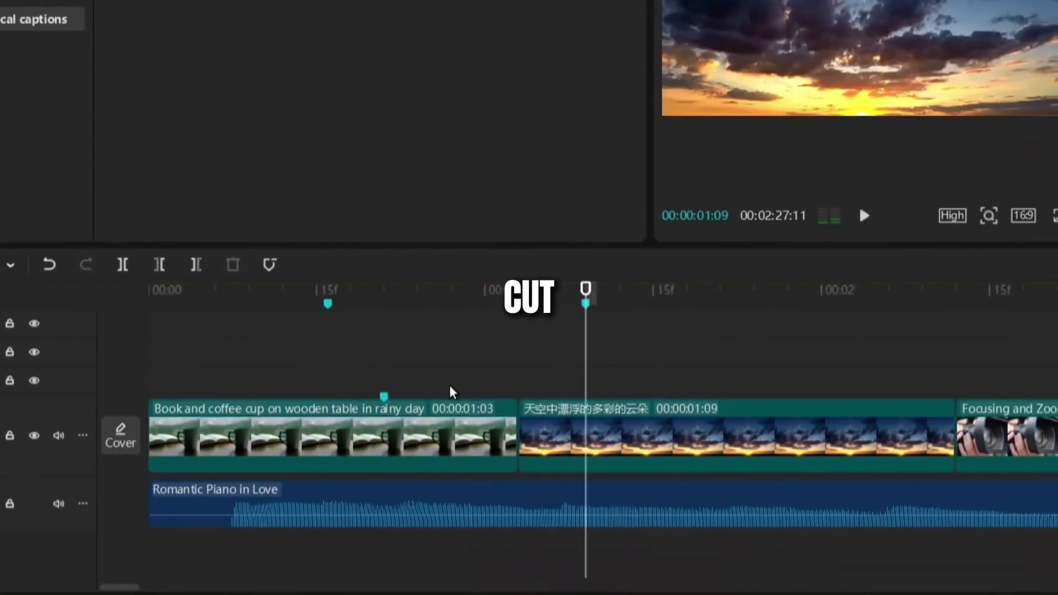
{"action": "left_click_drag", "start_coordinate": [449, 389], "coordinate": [1001, 379]}
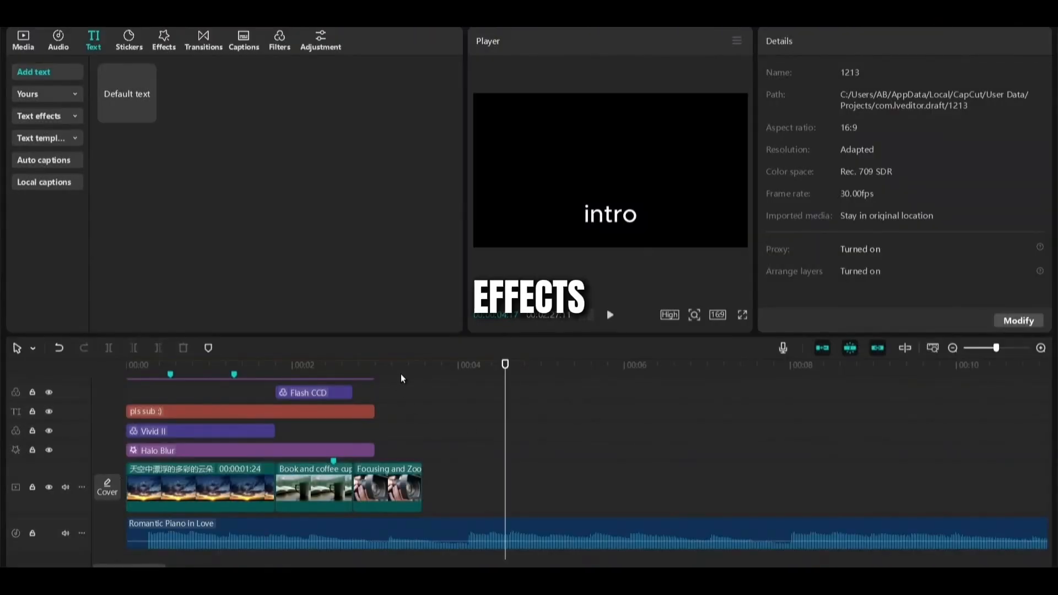
{"action": "left_click", "coordinate": [401, 379]}
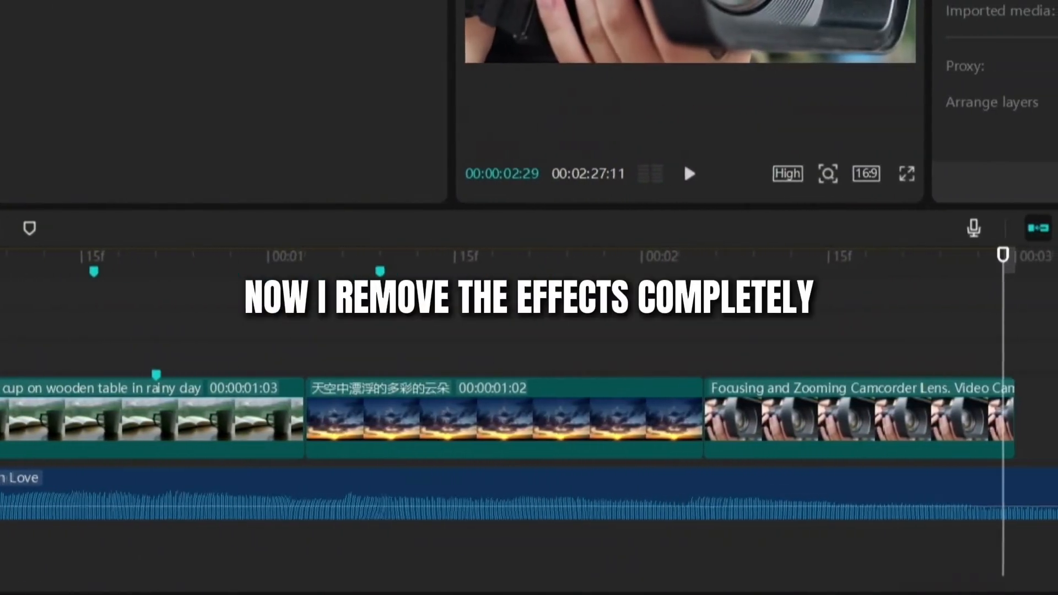
Extend the sunset sky clip's end to 00:00:01:09 and preview the new timing
{"action": "left_click", "coordinate": [107, 367]}
{"action": "left_click_drag", "start_coordinate": [107, 367], "coordinate": [257, 367]}
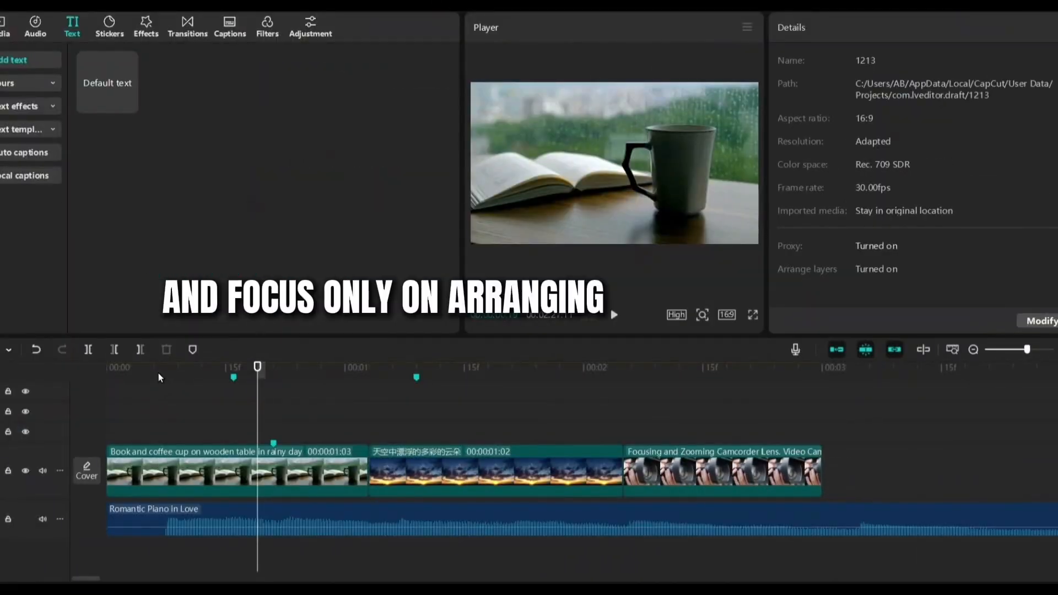
{"action": "left_click", "coordinate": [108, 371]}
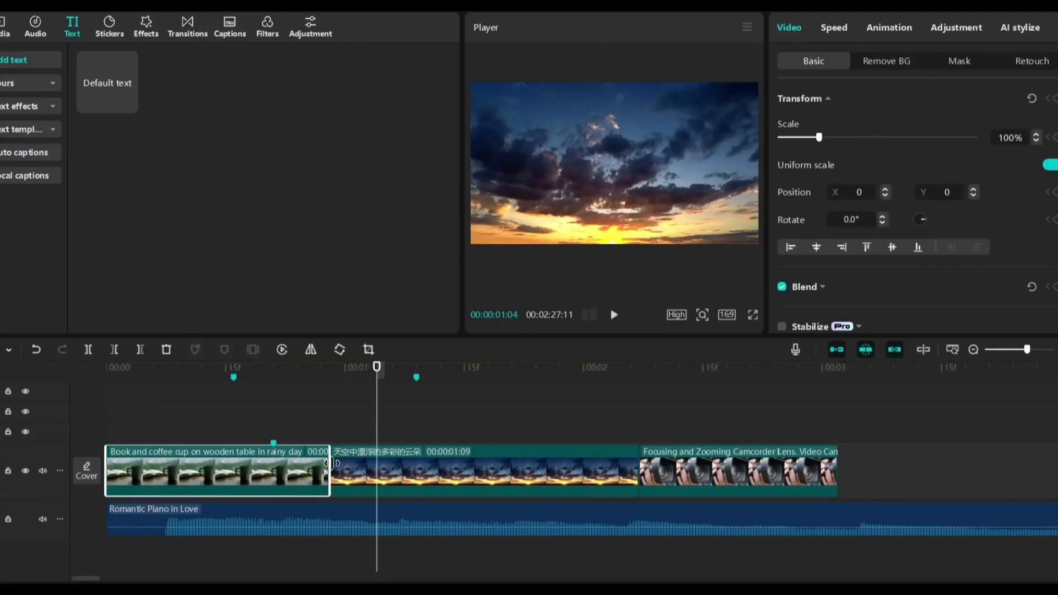
{"action": "left_click_drag", "start_coordinate": [332, 463], "coordinate": [370, 464]}
{"action": "left_click", "coordinate": [319, 436]}
{"action": "key", "text": "space"}
{"action": "key", "text": "space"}
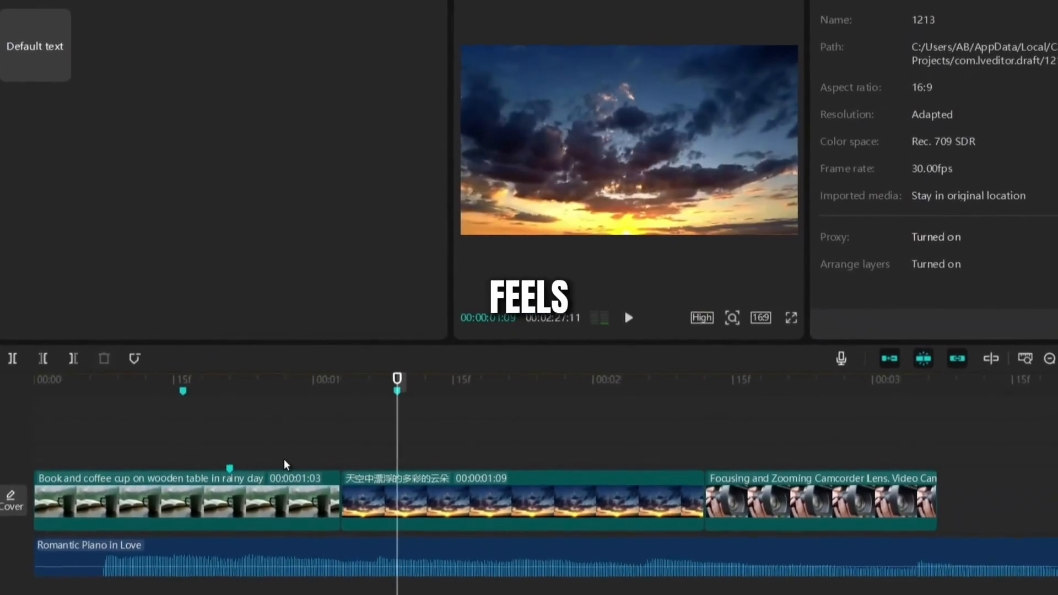
{"action": "key", "text": "space"}
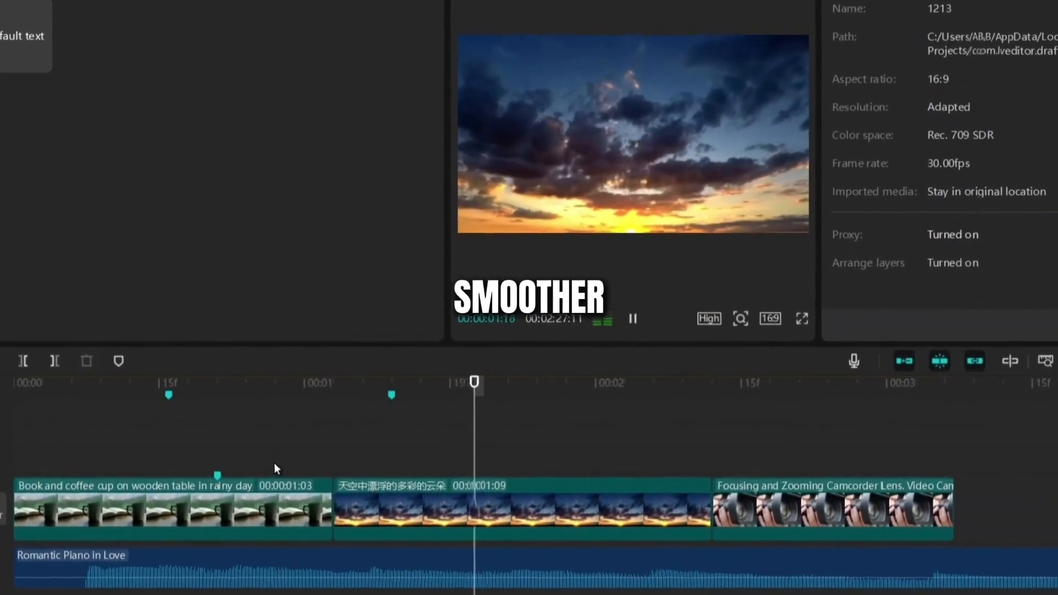
{"action": "key", "text": "space"}
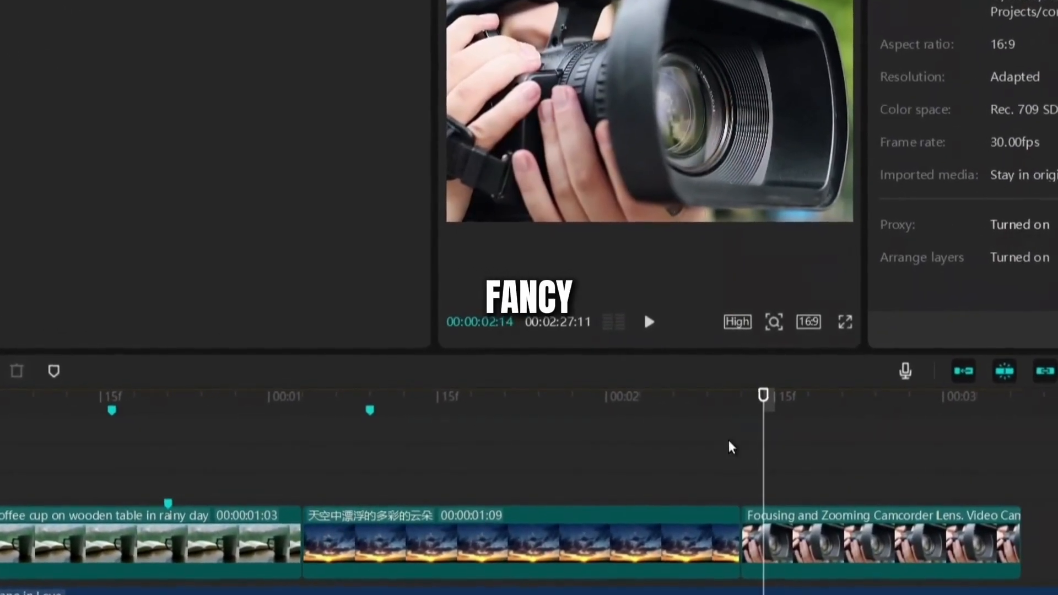